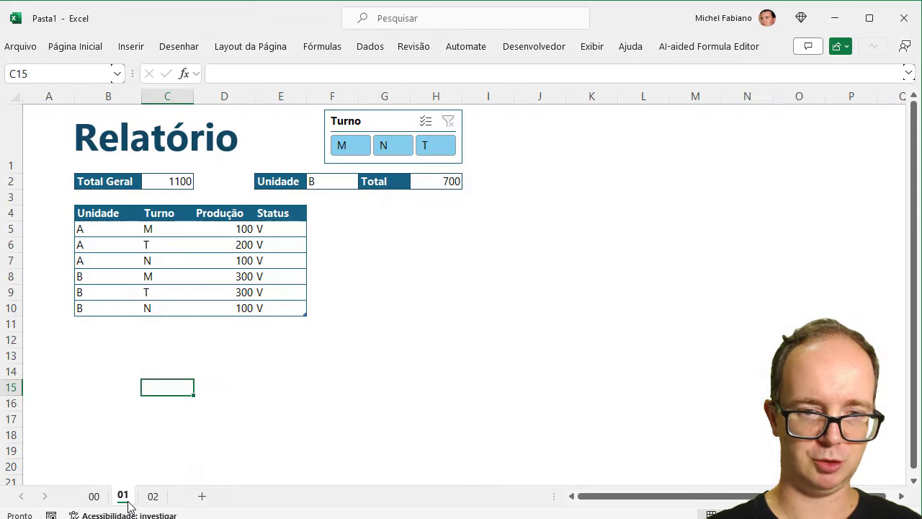
Go to sheet 01, scroll to the top and select the whole Relatório table
left_click(123, 496)
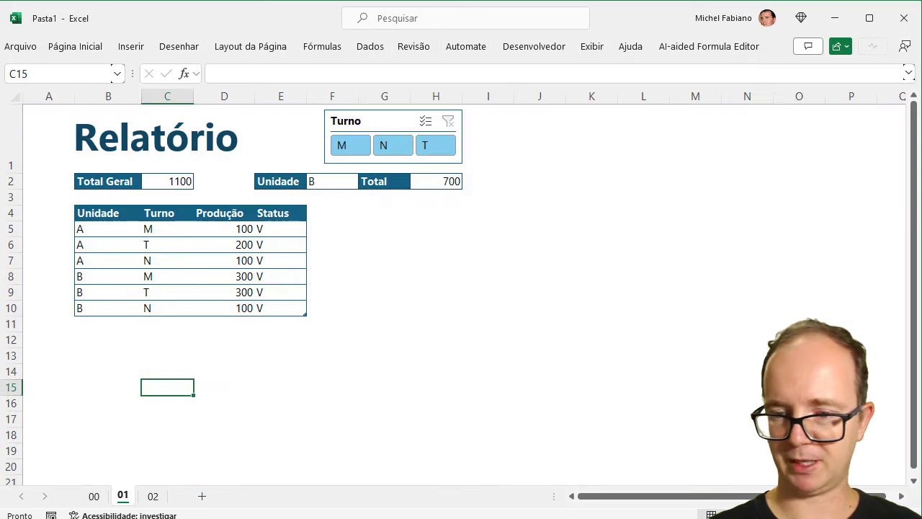
scroll(912, 387, "up", 3, "ctrl")
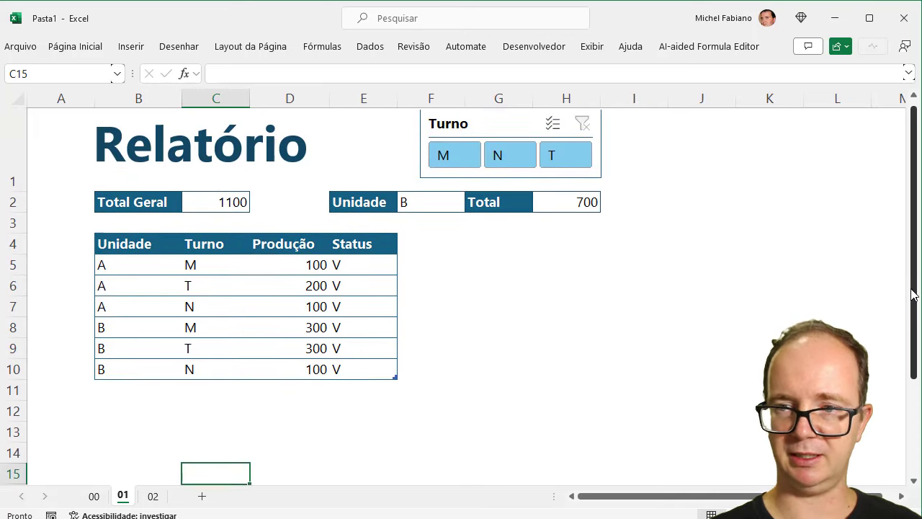
left_click_drag(912, 387, 912, 271)
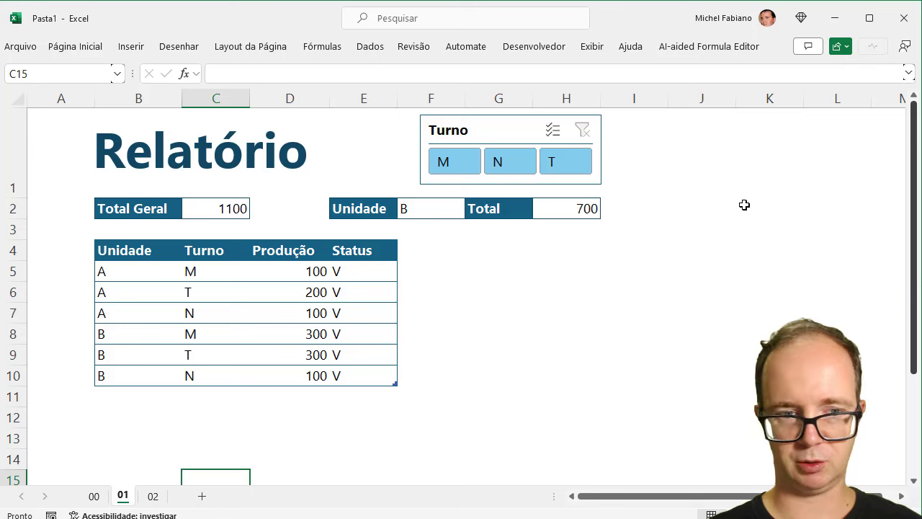
left_click_drag(124, 253, 347, 373)
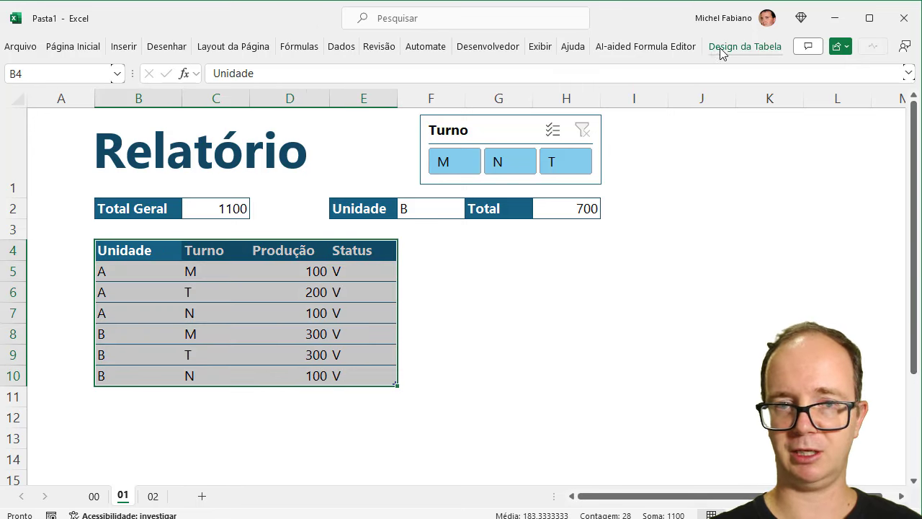
Review the Design da Tabela and Página Inicial ribbon commands, then collapse them again
left_click(721, 48)
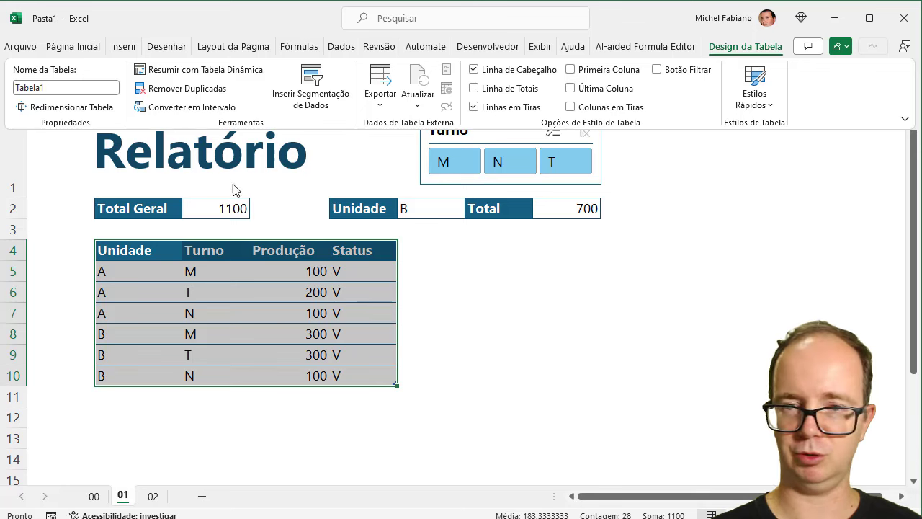
left_click(79, 49)
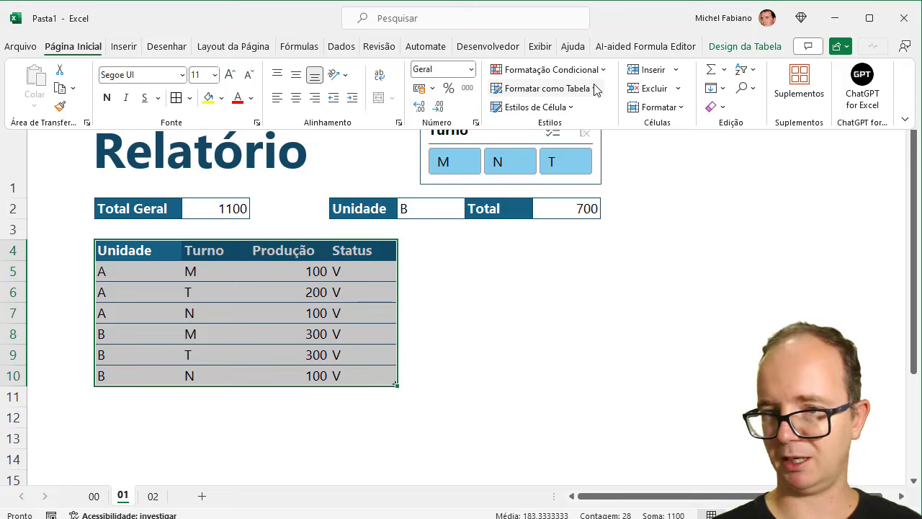
left_click(416, 278)
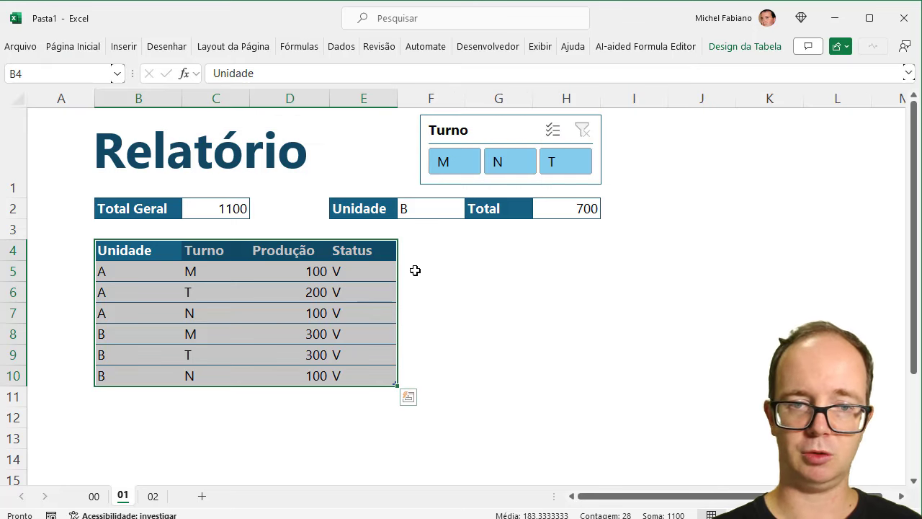
left_click(765, 46)
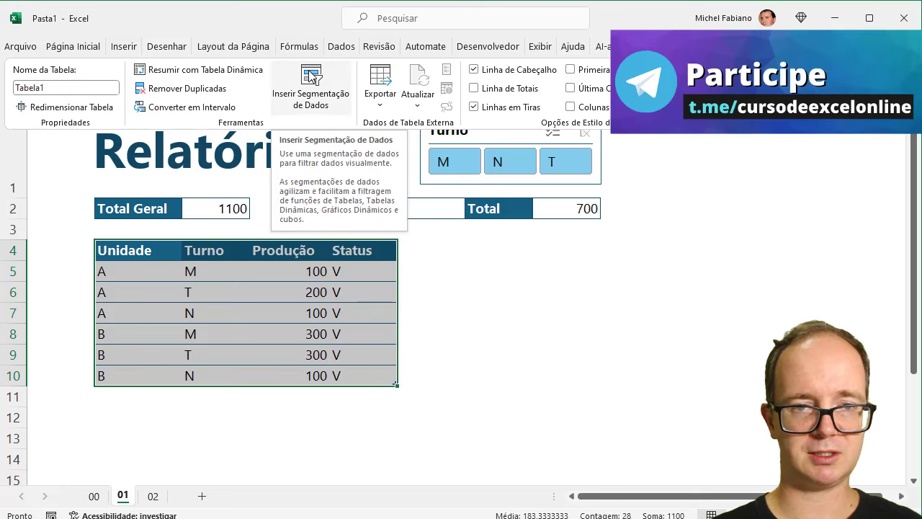
left_click(494, 282)
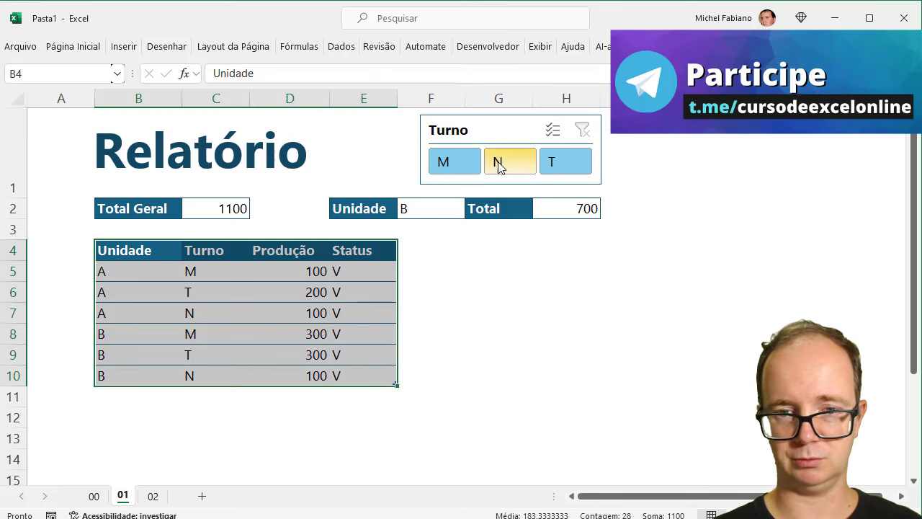
left_click(236, 206)
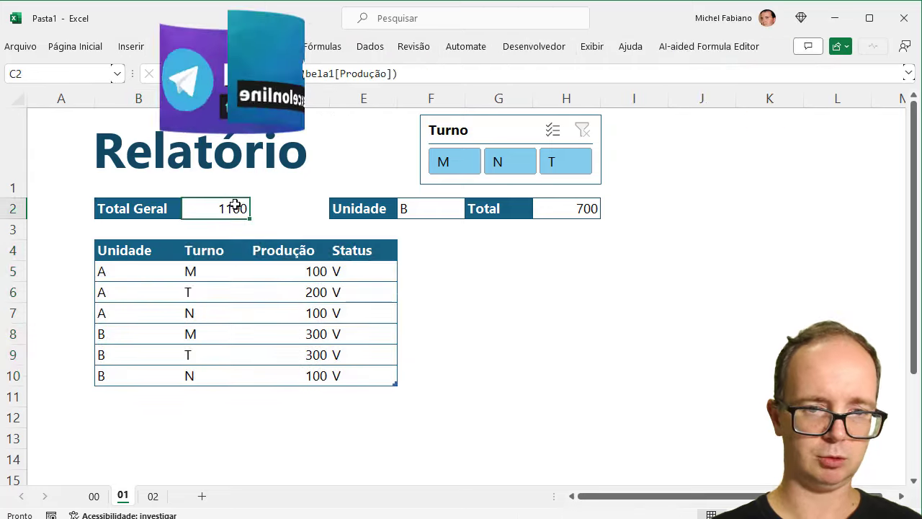
left_click_drag(299, 270, 301, 377)
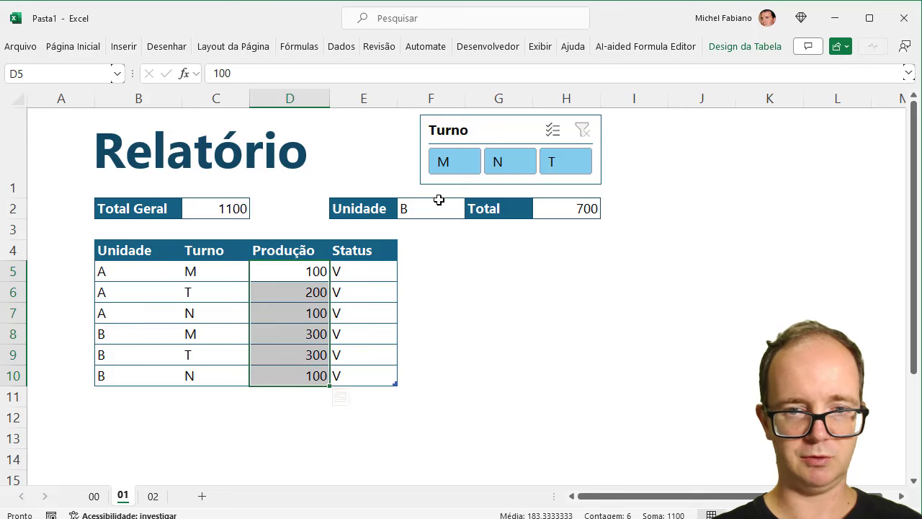
left_click(446, 163)
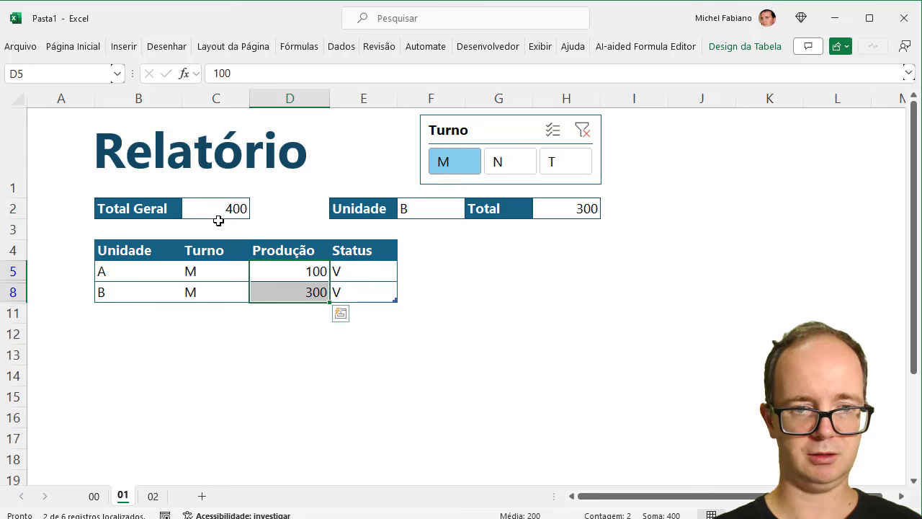
left_click(517, 160)
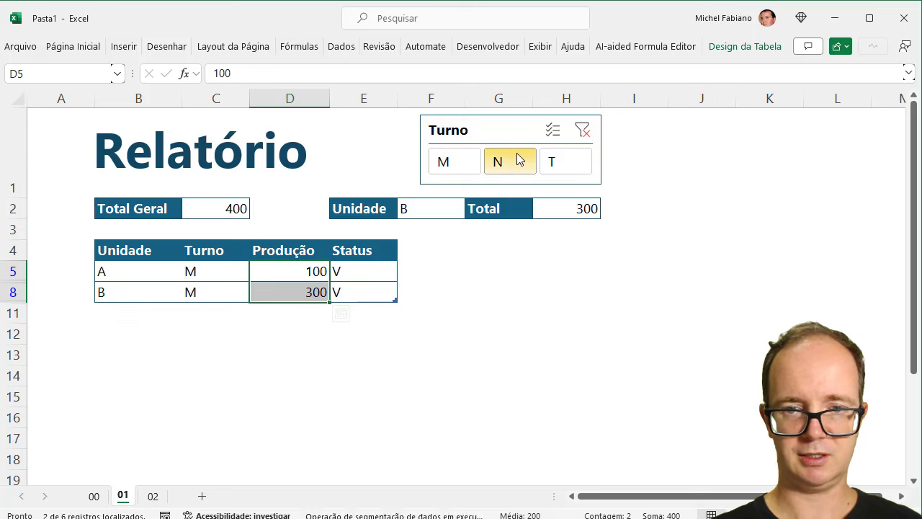
left_click(566, 171)
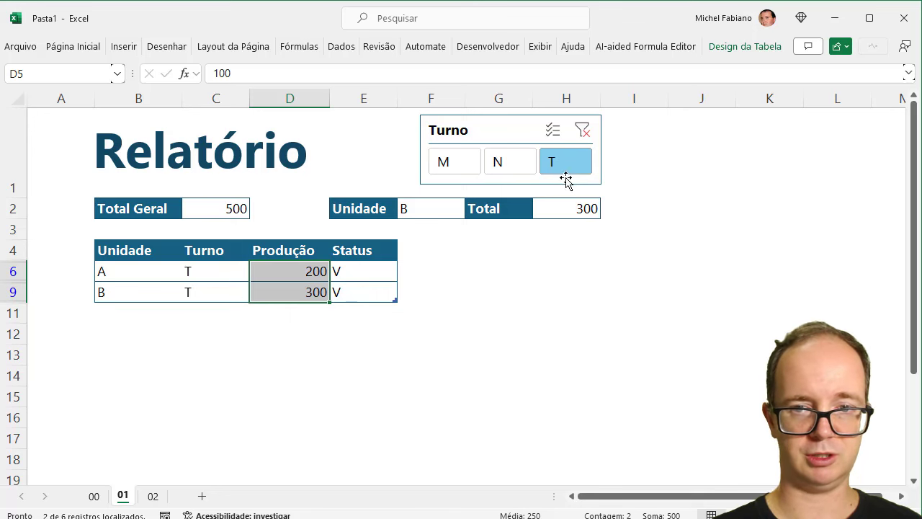
left_click(583, 131)
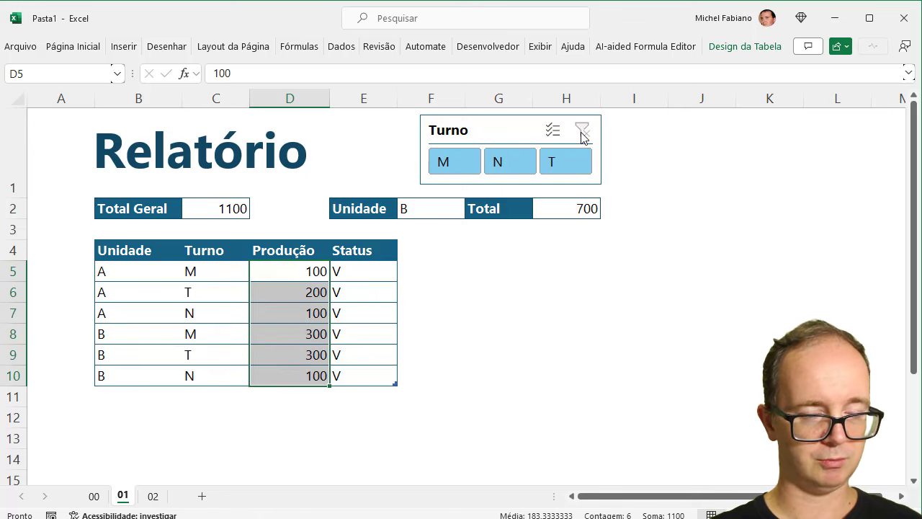
left_click(229, 209)
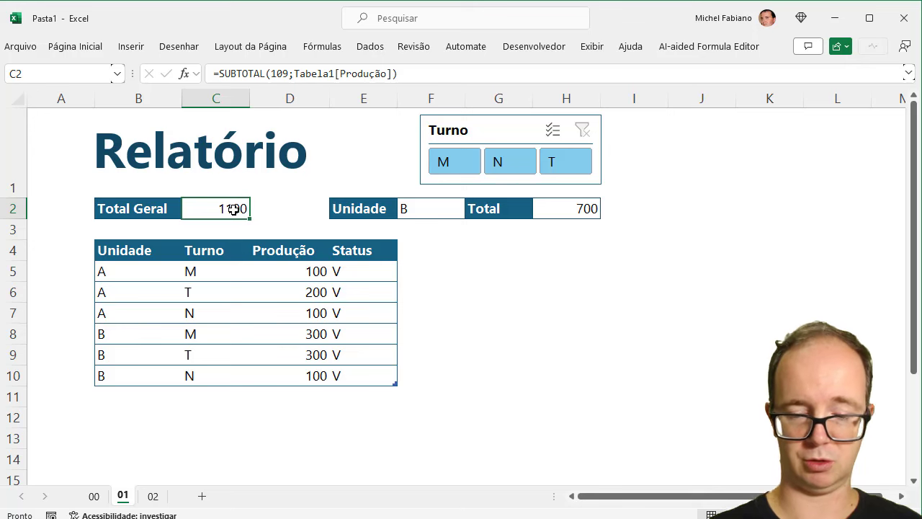
Enter =SUBTOTAL(109;Tabela1[Produção]) in C2 so Total Geral sums only visible rows (1100)
type("=subtot")
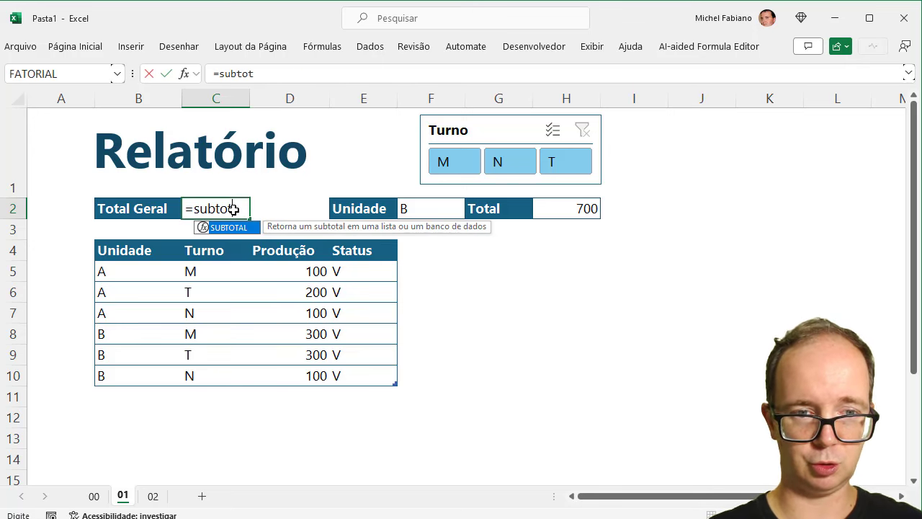
type("al(109")
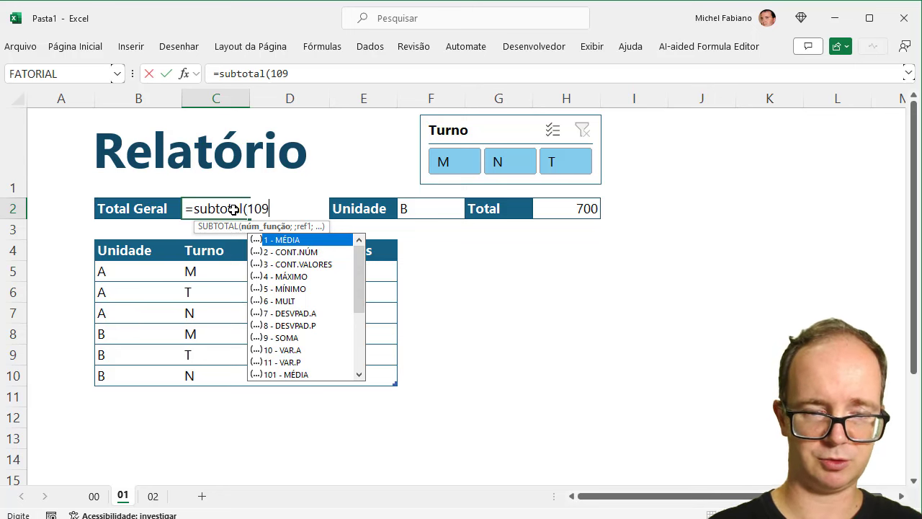
type(";")
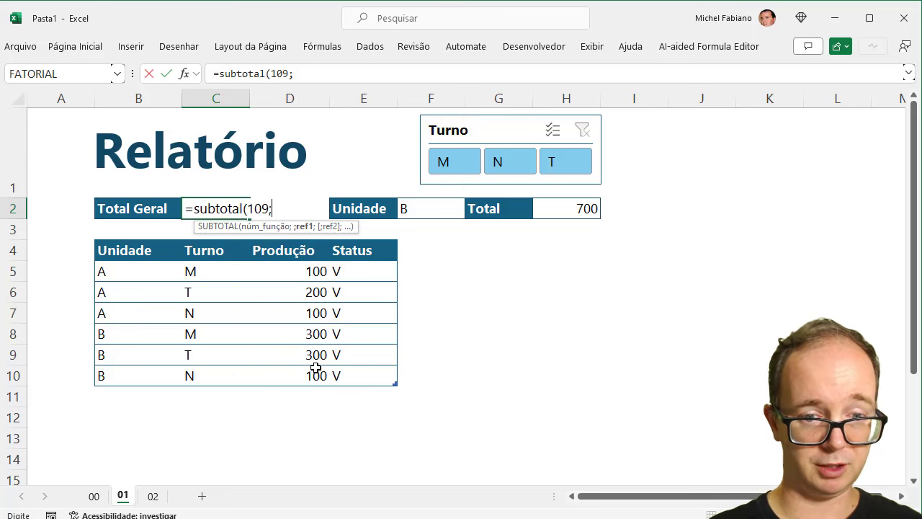
left_click_drag(316, 375, 316, 271)
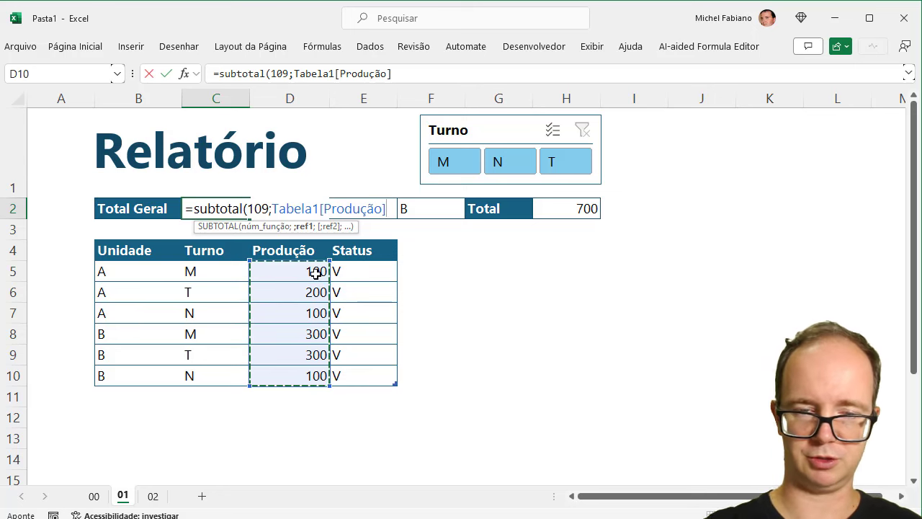
type(")")
key("Return")
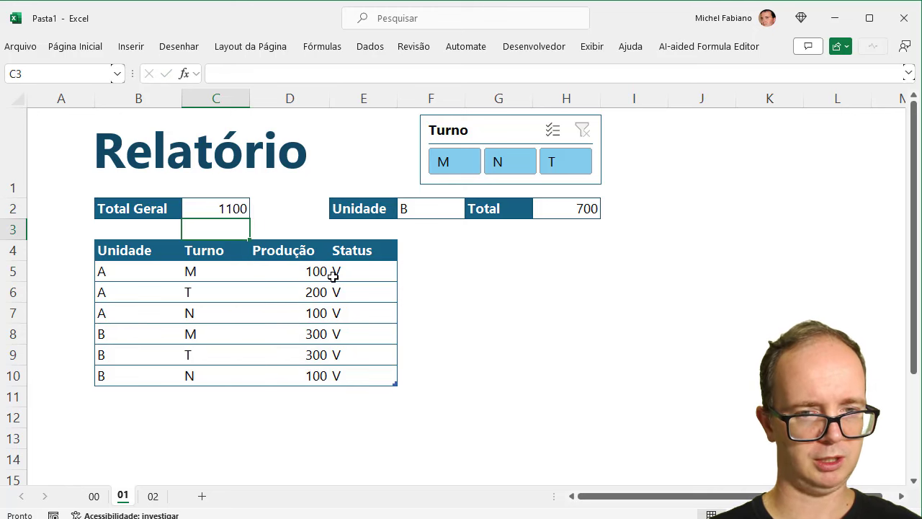
left_click(460, 170)
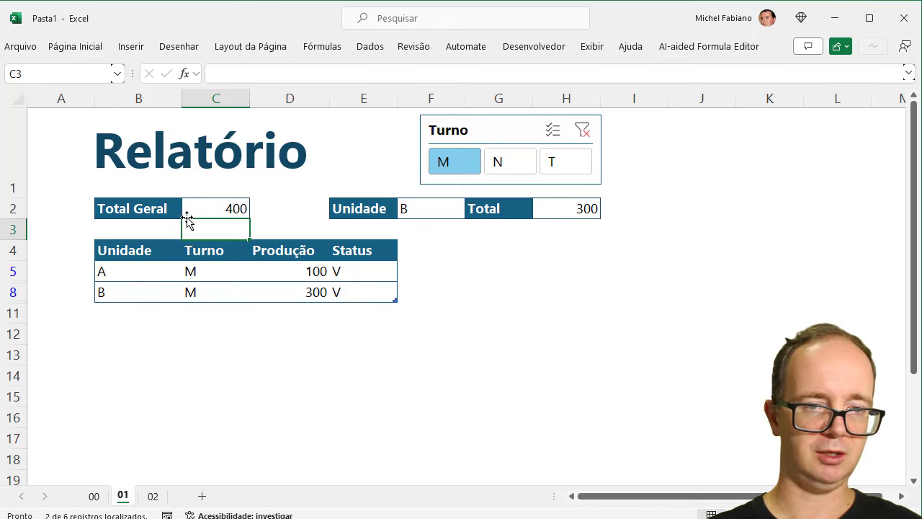
left_click(495, 164)
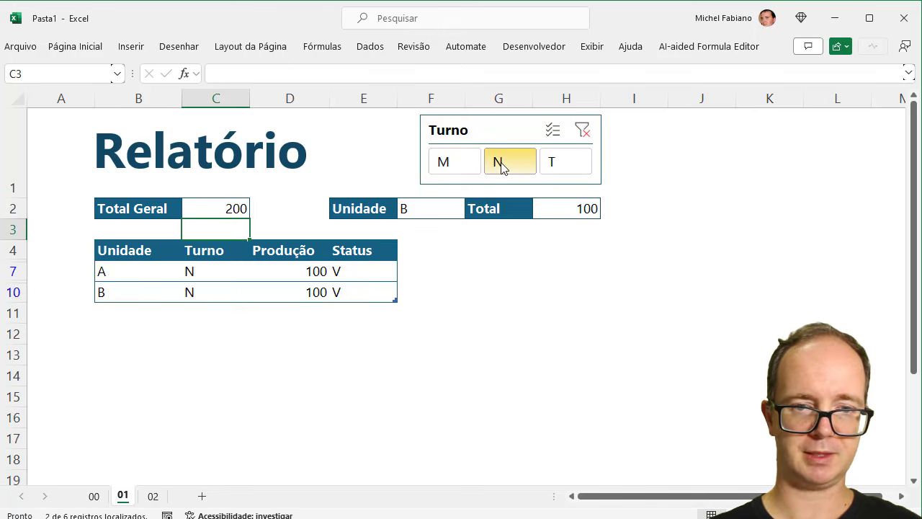
left_click(569, 170)
left_click(522, 170)
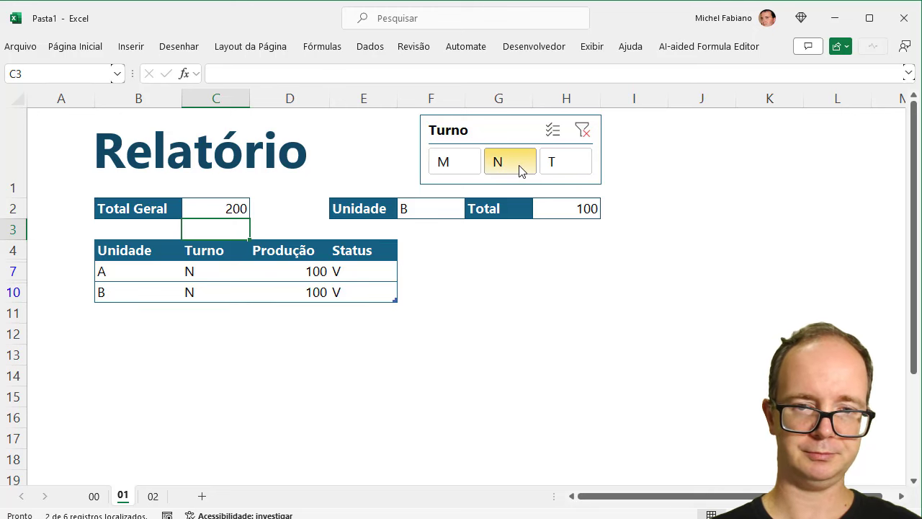
left_click(453, 168)
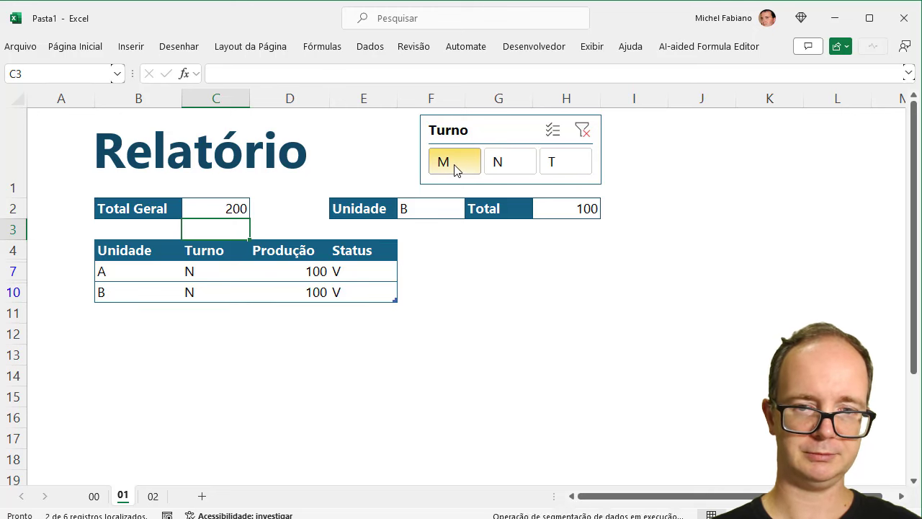
left_click(581, 131)
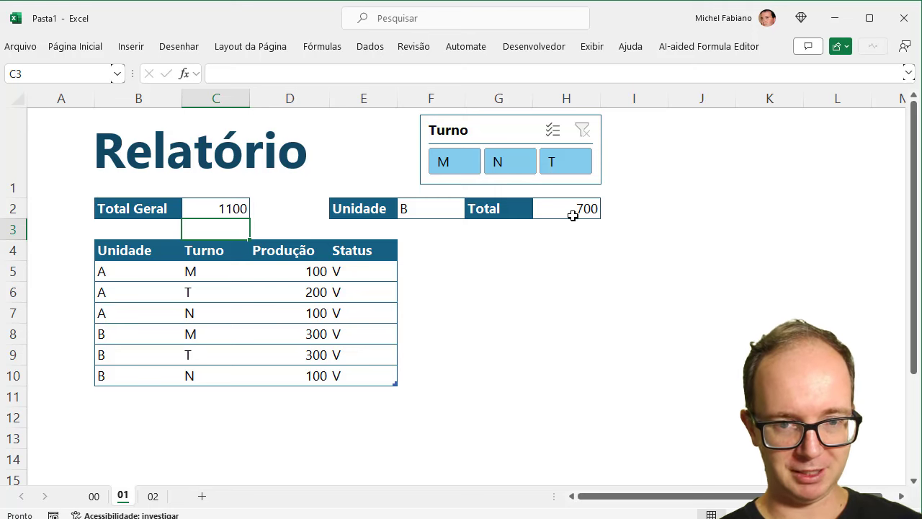
left_click(357, 250)
Inspect the Status formula in E5, then select all the Status values E5:E10
left_click_drag(358, 250, 350, 372)
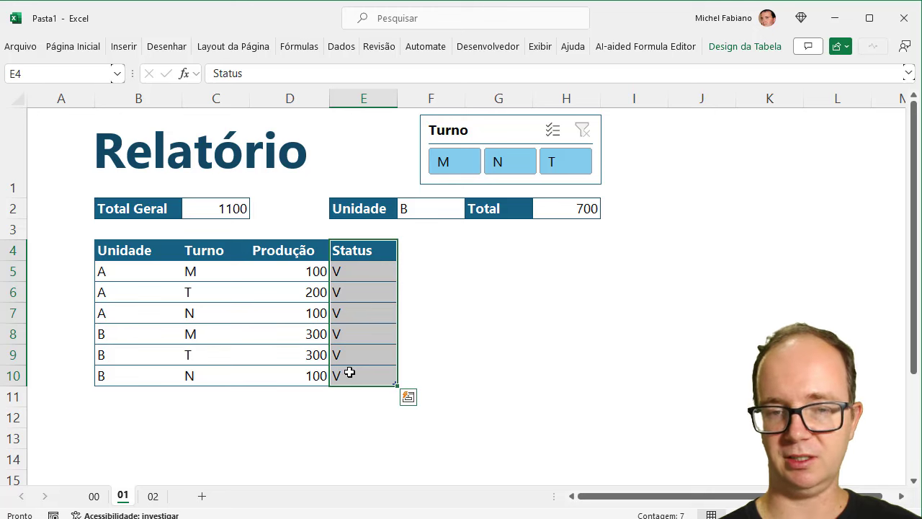
left_click(354, 275)
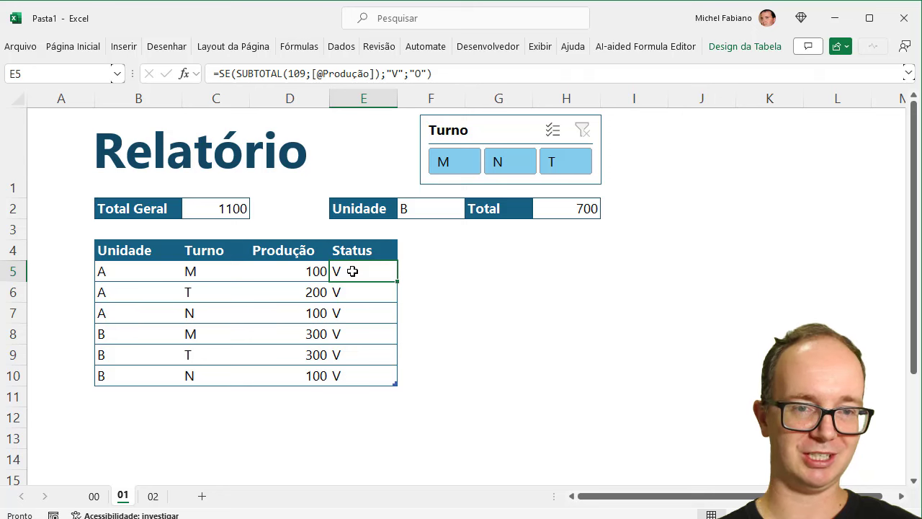
double_click(363, 271)
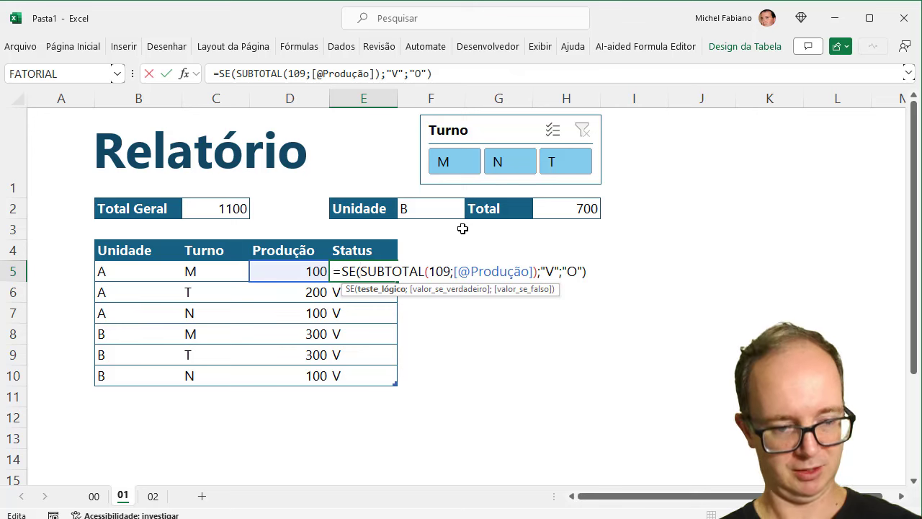
key("ctrl+Return")
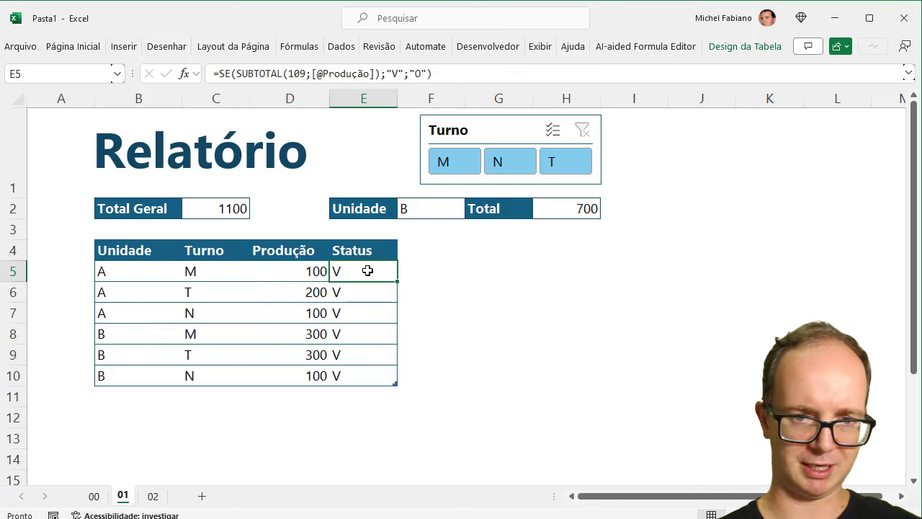
left_click_drag(367, 270, 358, 380)
key("Delete")
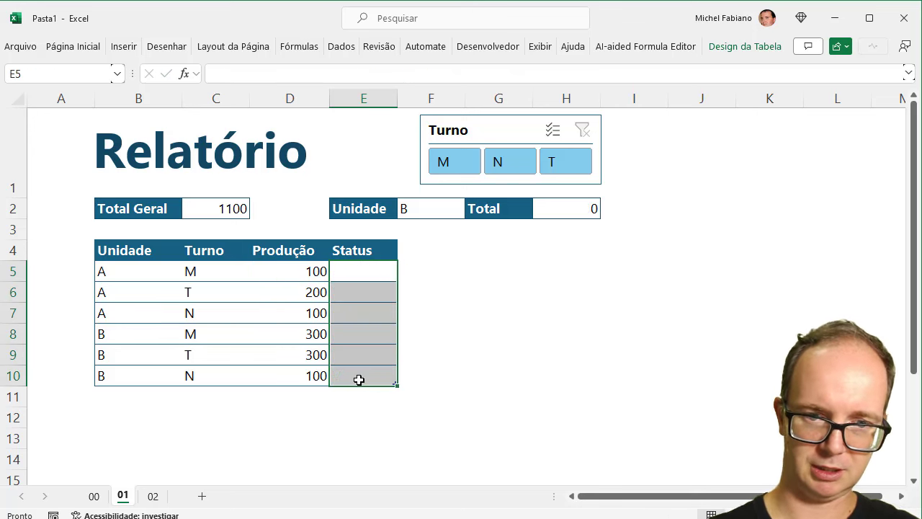
key("Up")
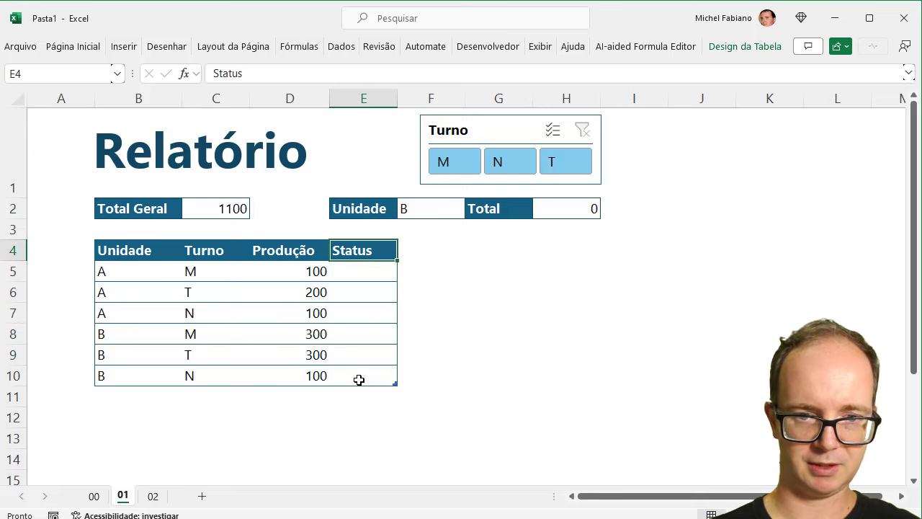
key("Down")
type("=se")
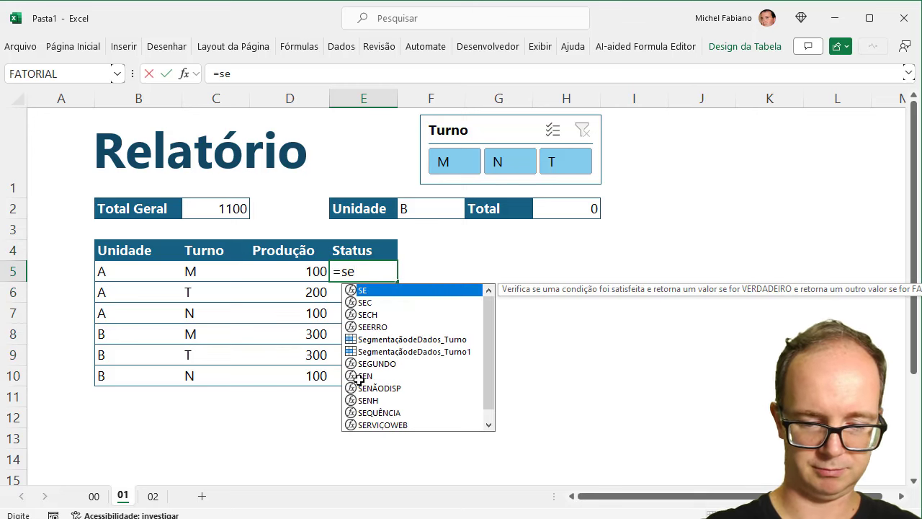
type("(subtot")
type("al")
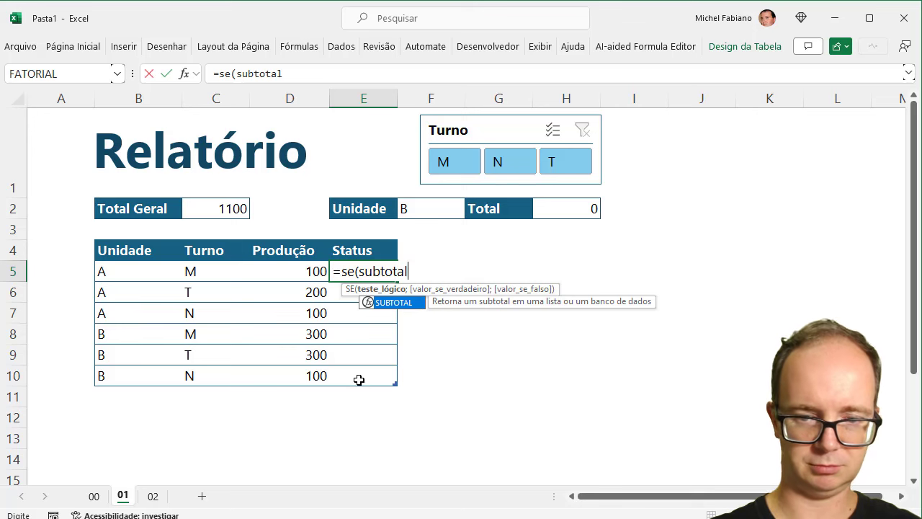
type("(109")
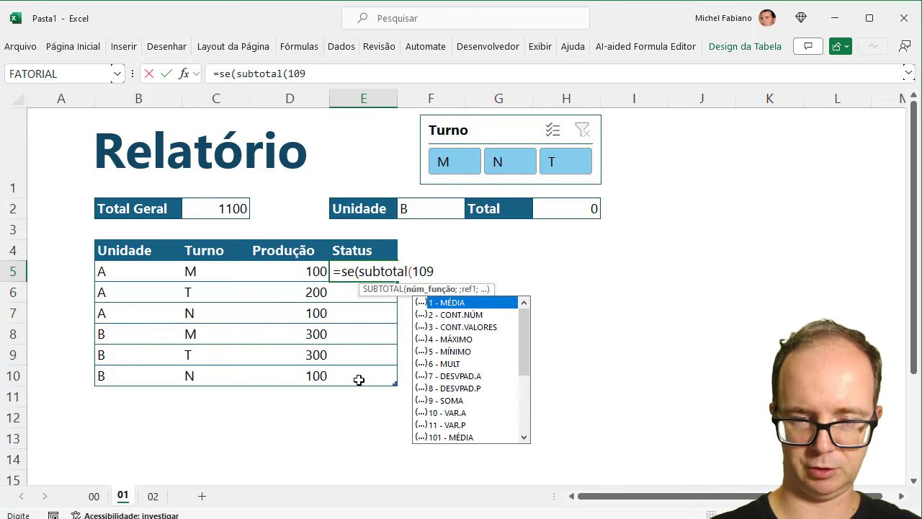
type(";")
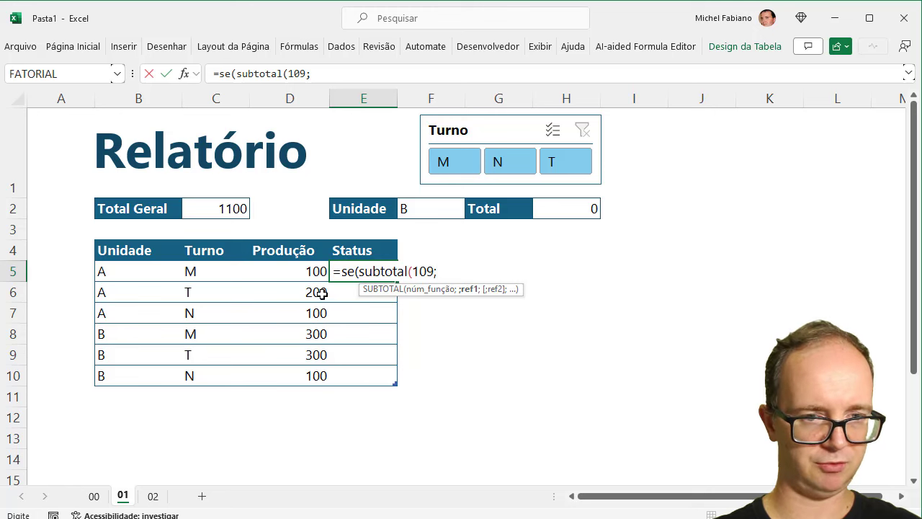
left_click(305, 271)
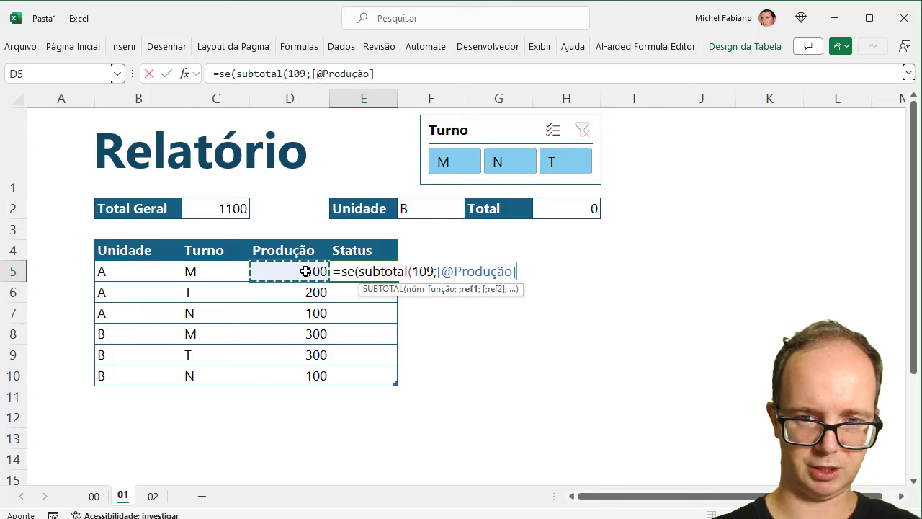
type(")")
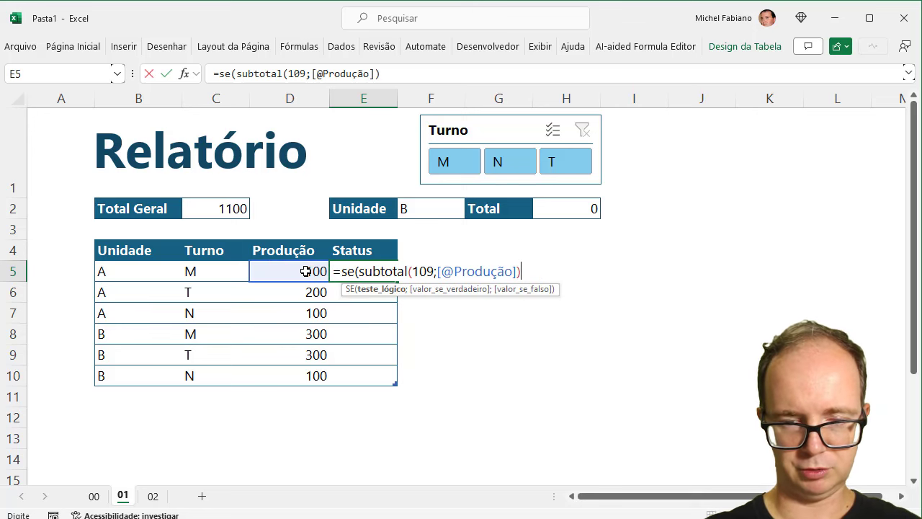
type(";\"")
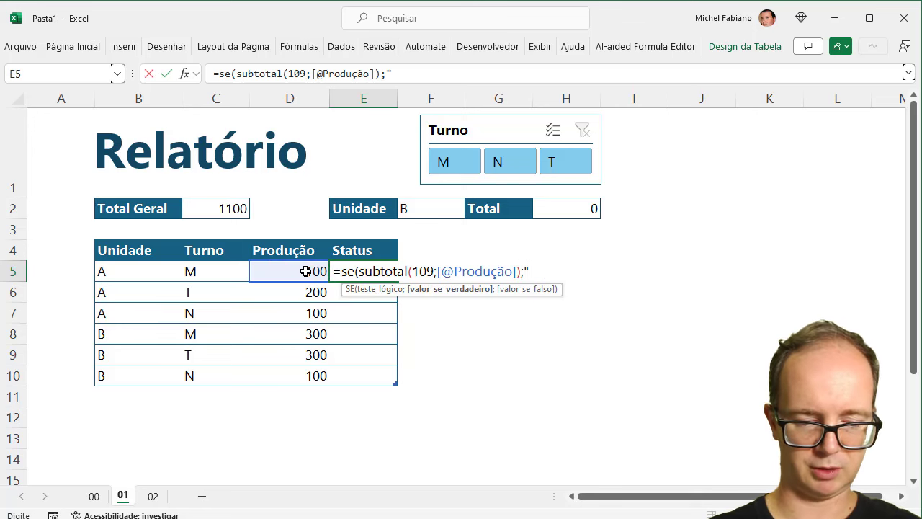
type("V\";\"")
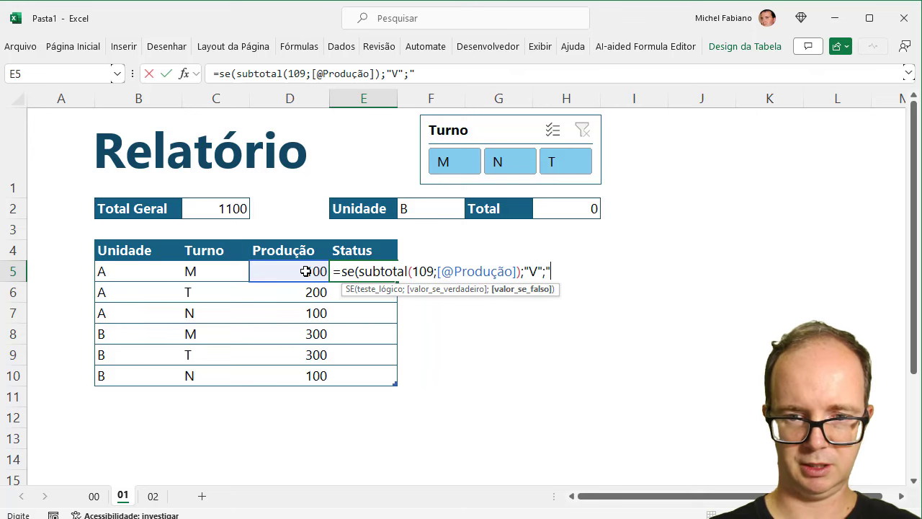
type("O")
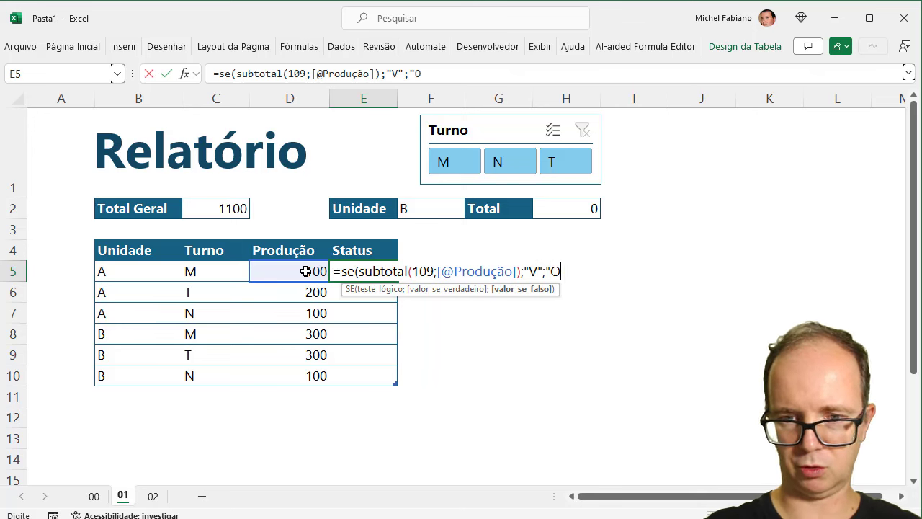
type("\")")
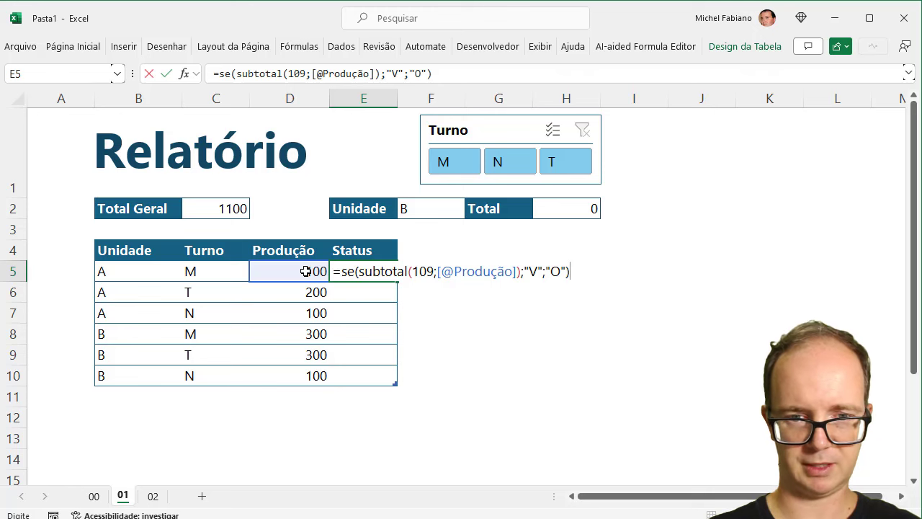
key("Return")
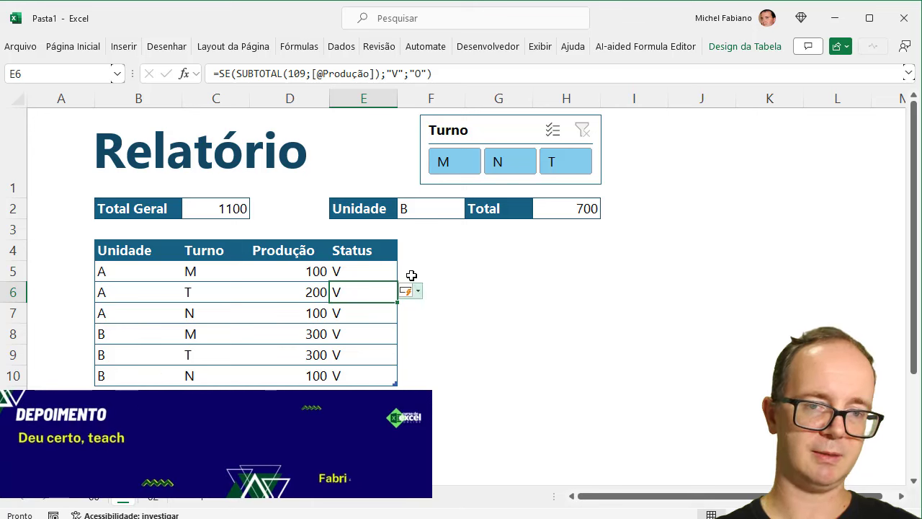
left_click(424, 207)
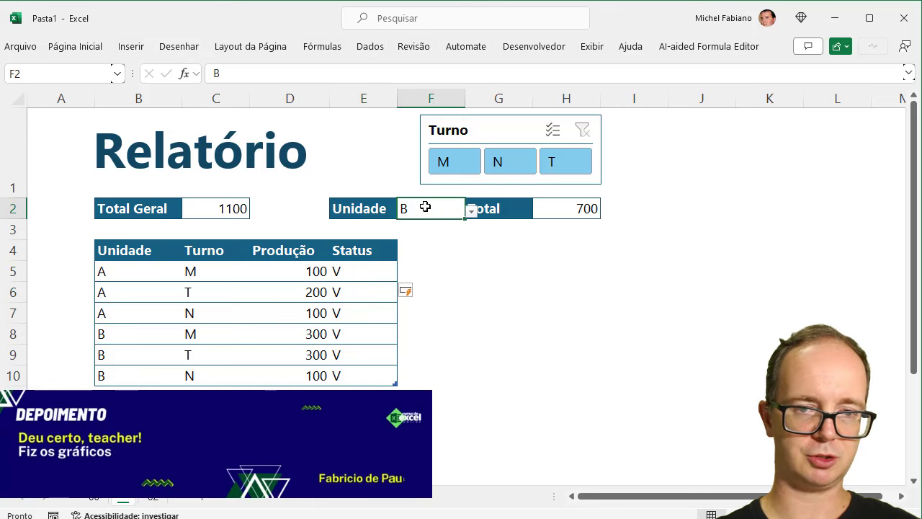
left_click(472, 211)
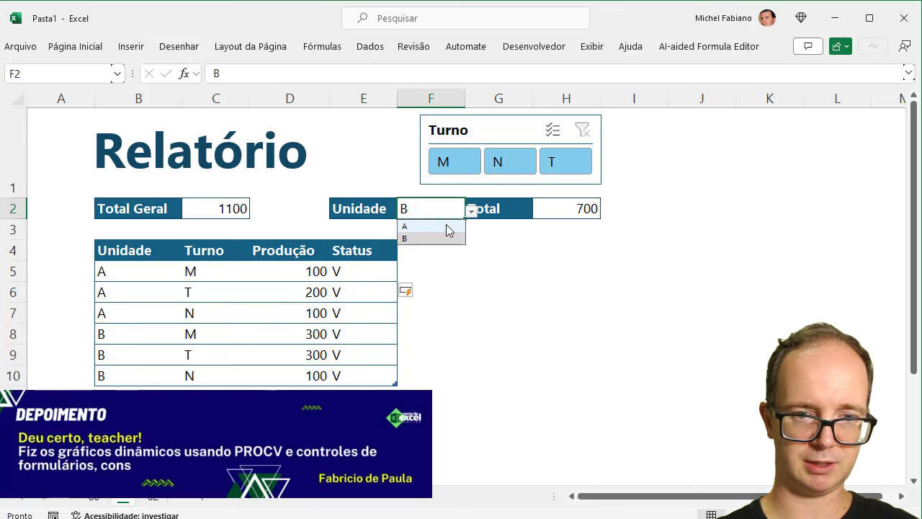
left_click(445, 224)
left_click(470, 211)
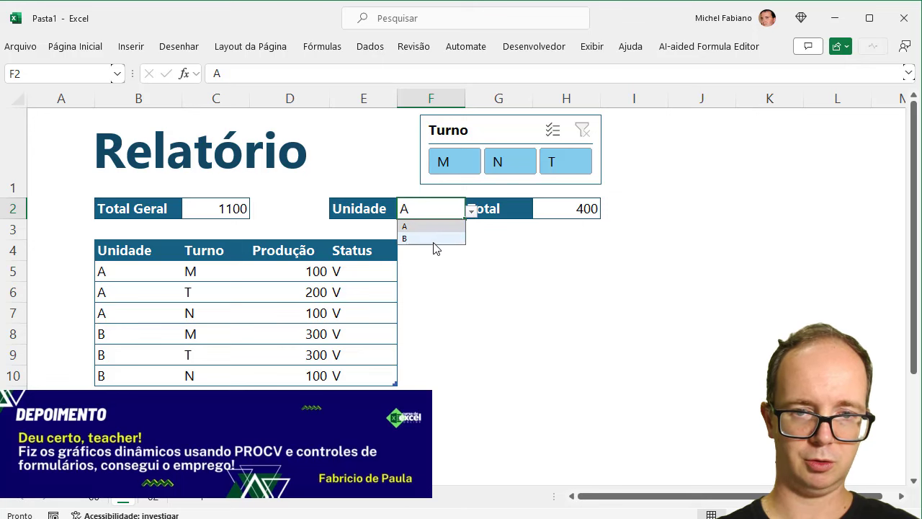
left_click(433, 239)
left_click(470, 210)
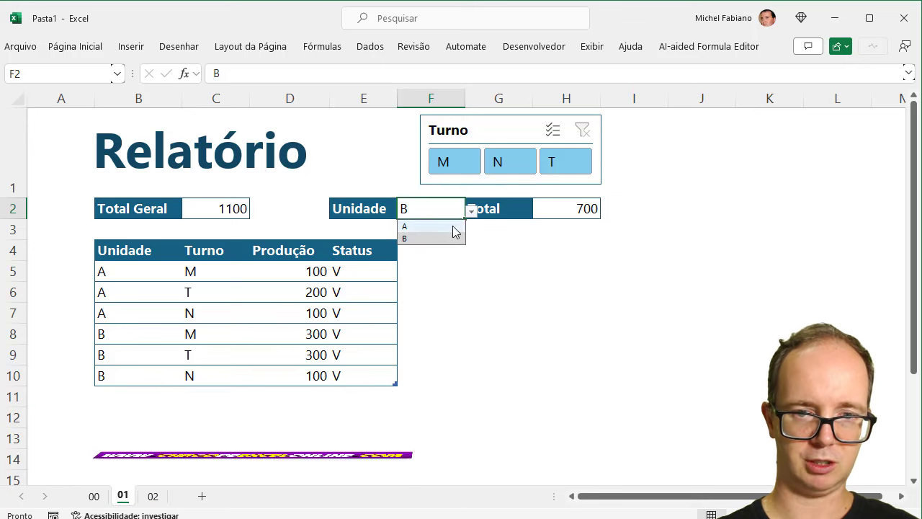
left_click(452, 229)
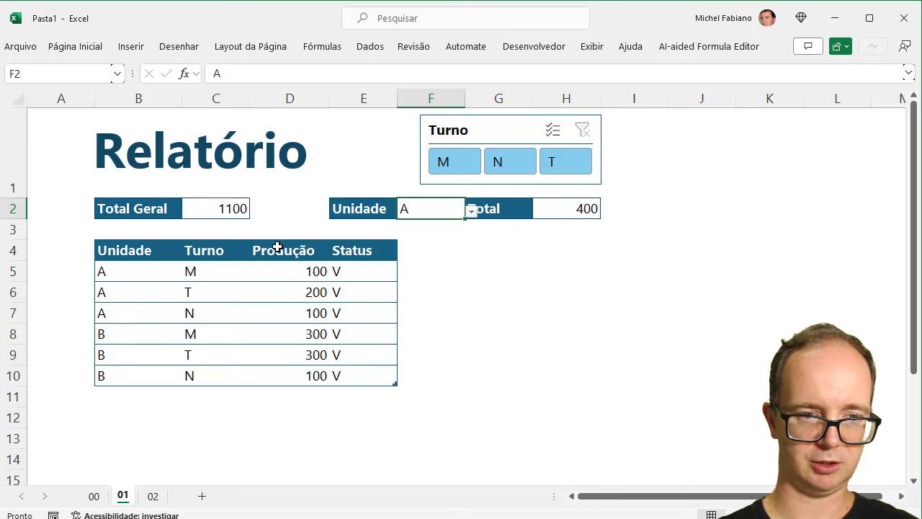
left_click_drag(303, 273, 299, 314)
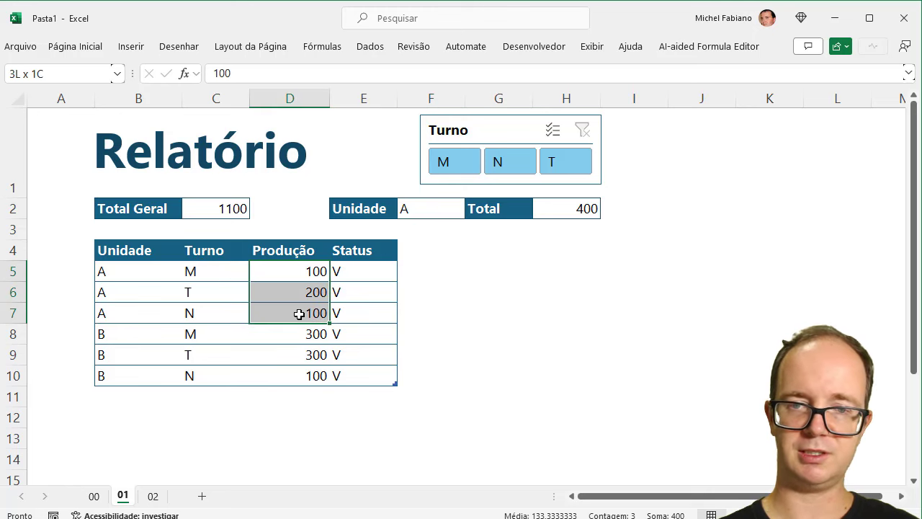
left_click(456, 209)
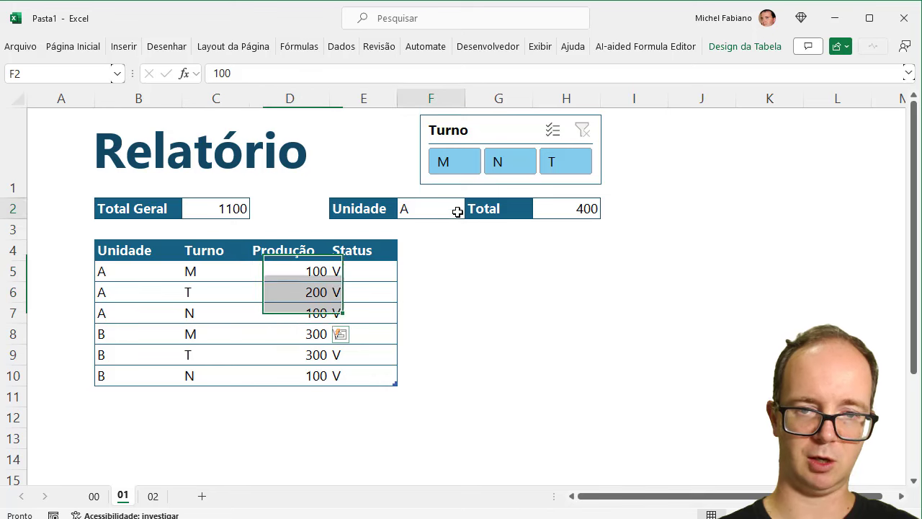
left_click(472, 211)
left_click(437, 240)
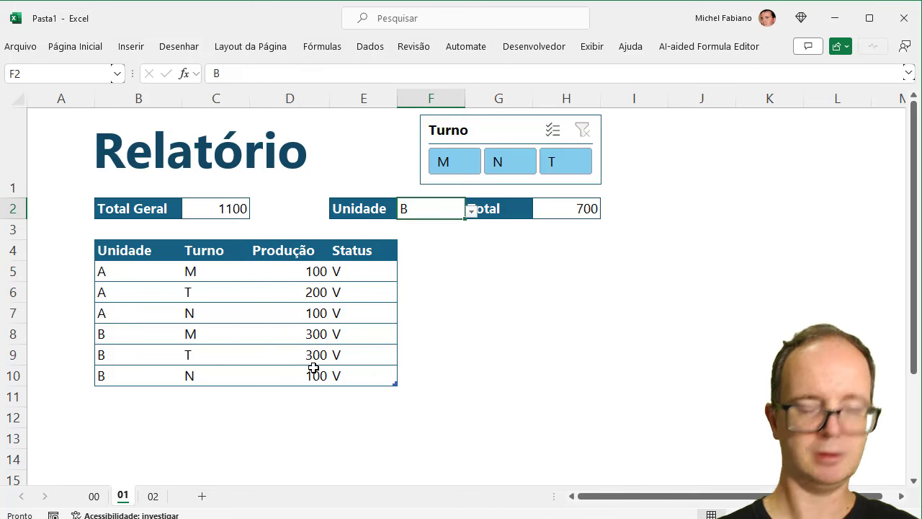
Filter the Turno slicer to M and check the visible Produção sum of 400
left_click(461, 171)
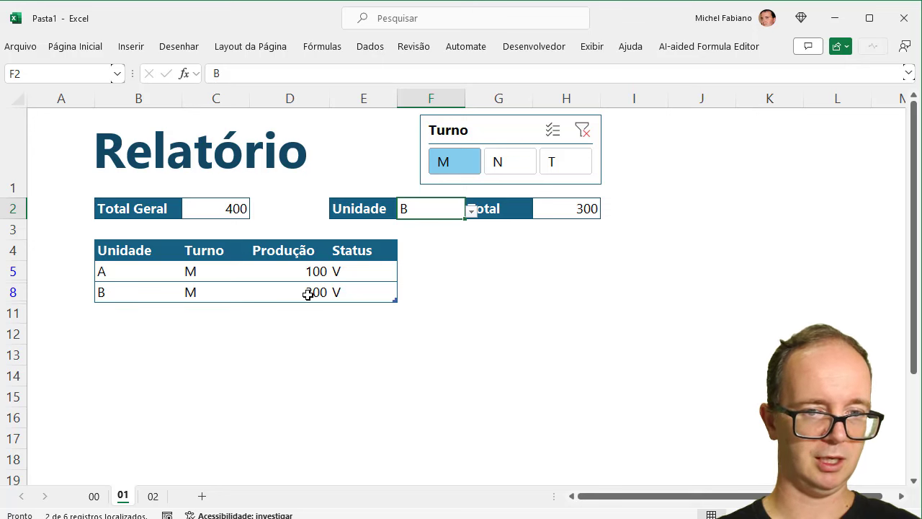
left_click_drag(320, 270, 321, 289)
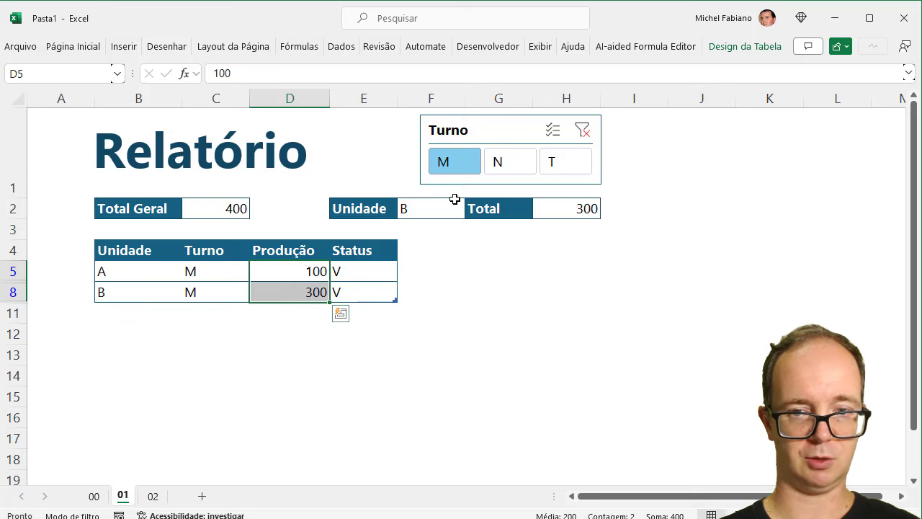
left_click(577, 211)
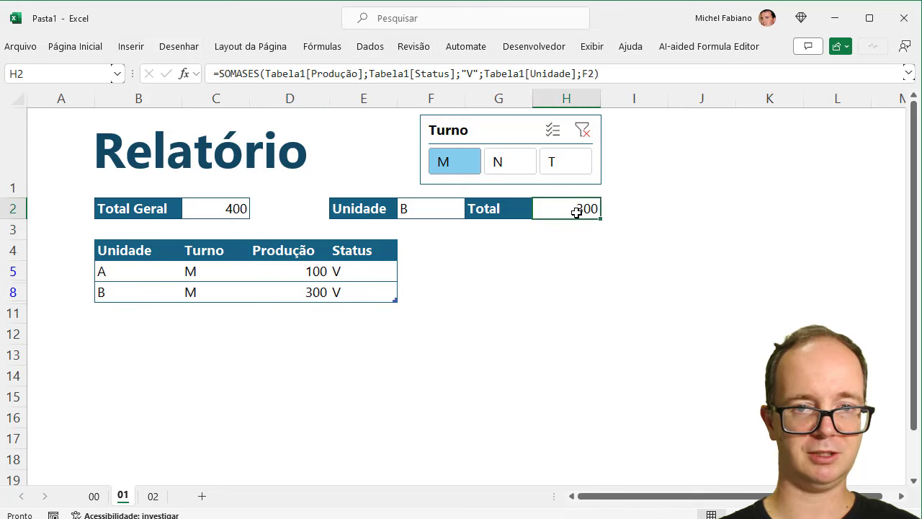
double_click(576, 212)
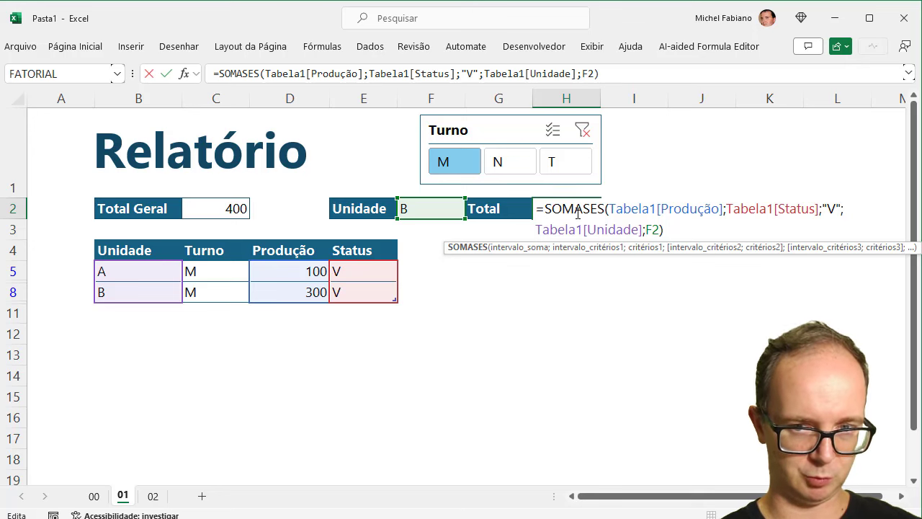
key("ctrl+Return")
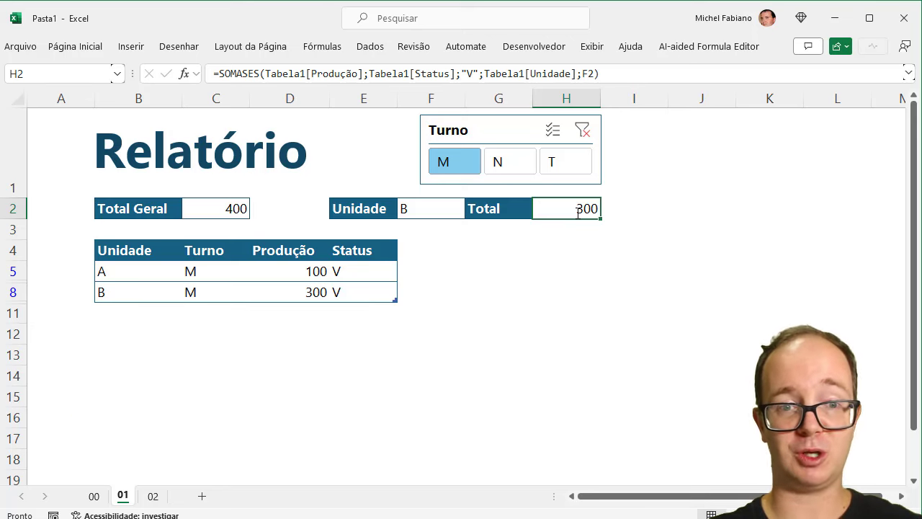
Switch to sheet 02, select unit C's rows B11:D13 and inspect E14's Status formula
left_click(152, 496)
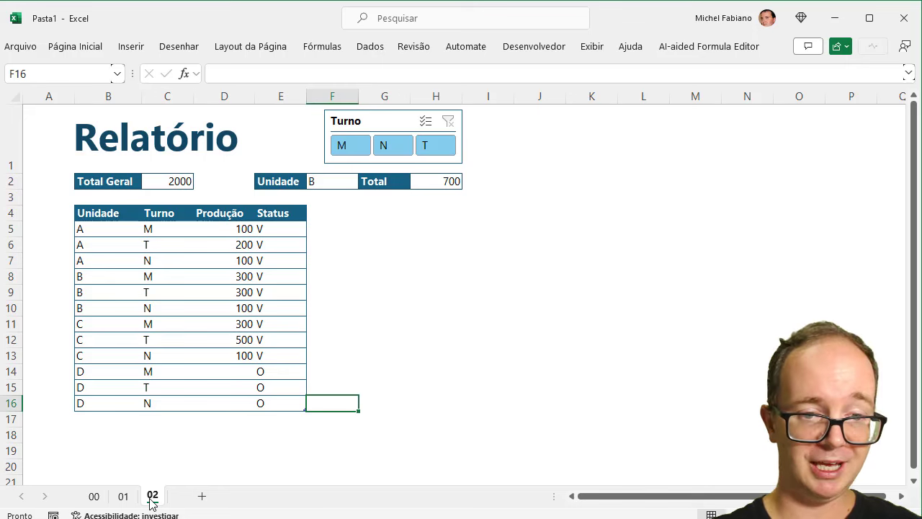
left_click_drag(101, 324, 219, 353)
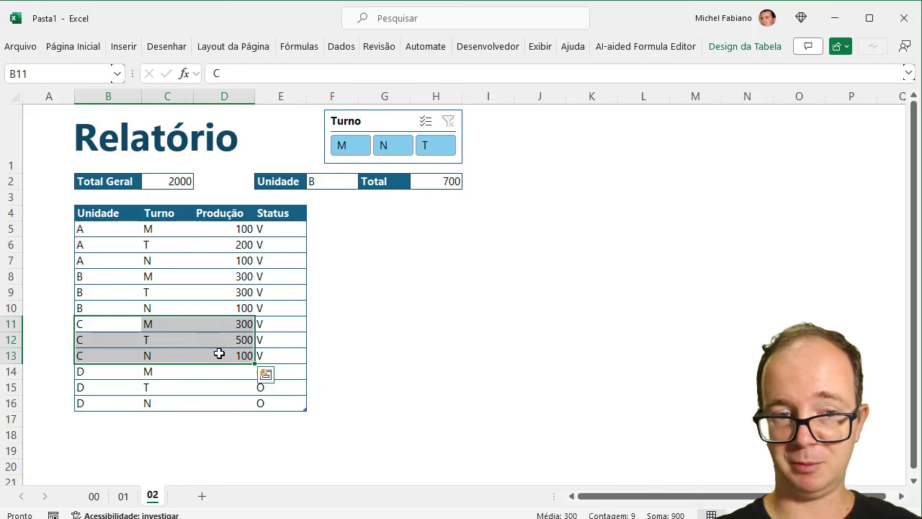
left_click(283, 369)
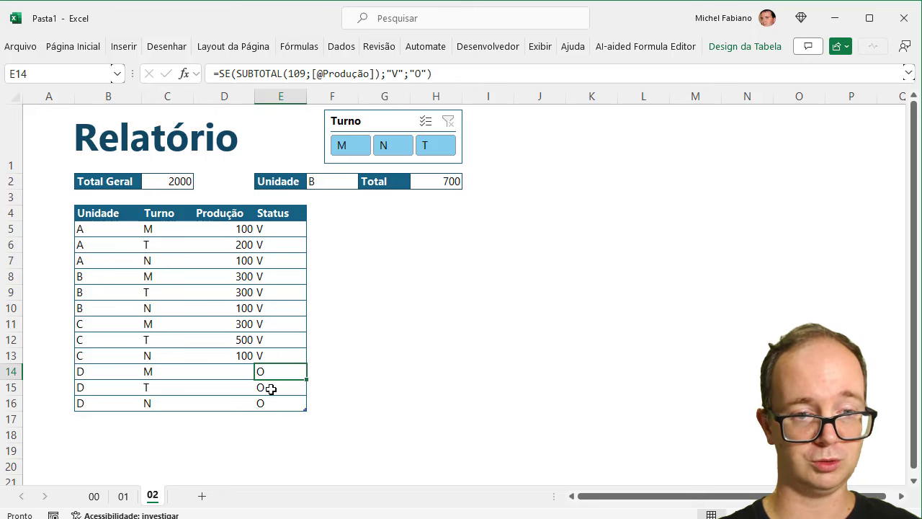
Enter 500 as unit D's Produção in D14, D15 and D16
left_click(237, 371)
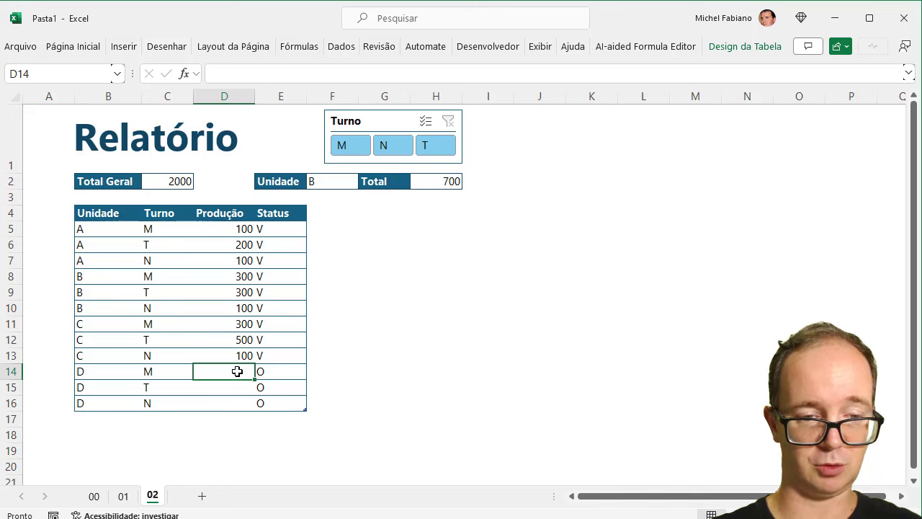
type("500")
key("Return")
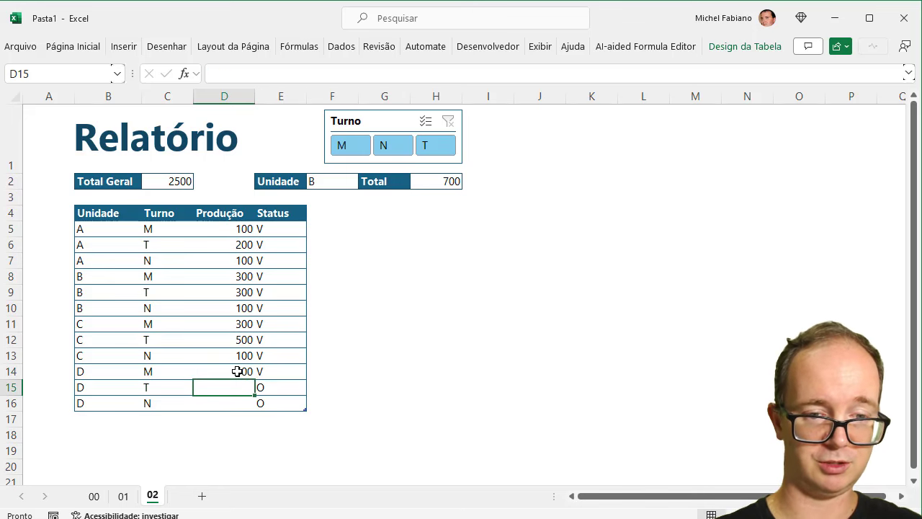
type("500")
key("Return")
type("500")
key("Return")
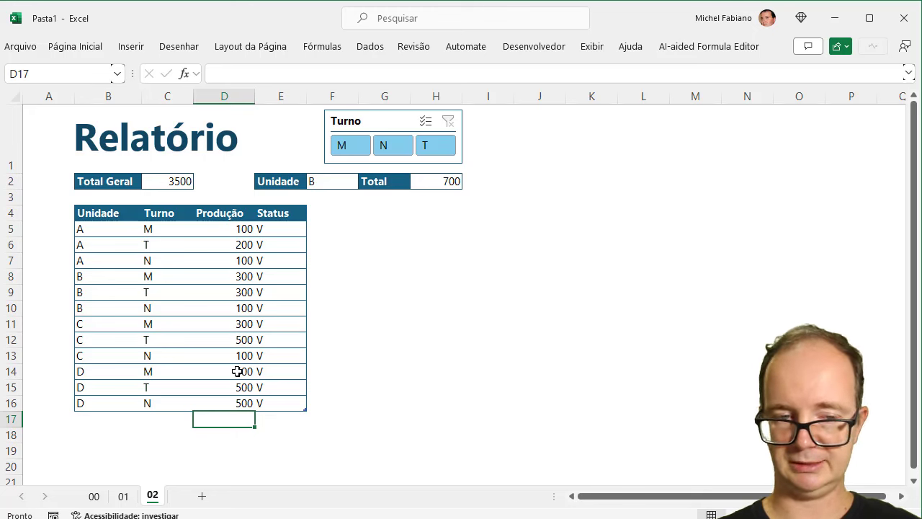
Set C2 to =SUBTOTAL(109;Tabela13[Produção]) and filter Turno to M, giving 1200
left_click(172, 180)
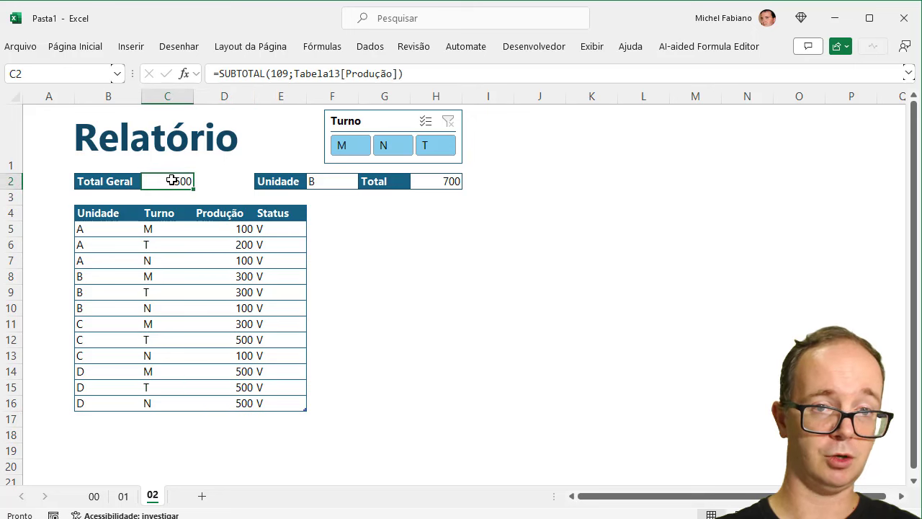
key("Delete")
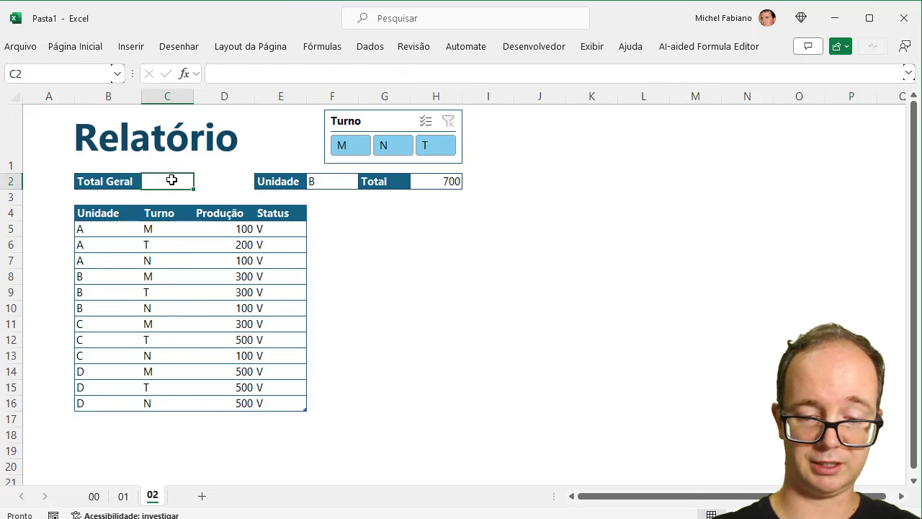
type("=subtota")
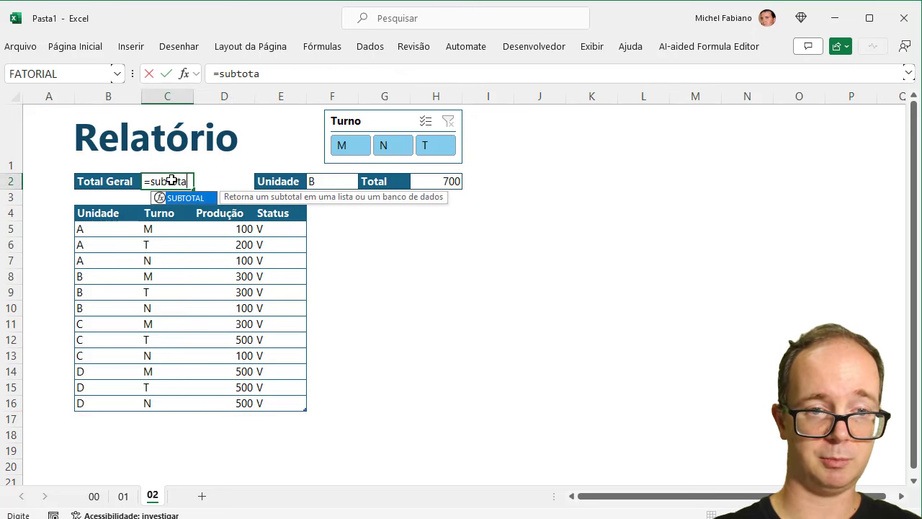
type("l(")
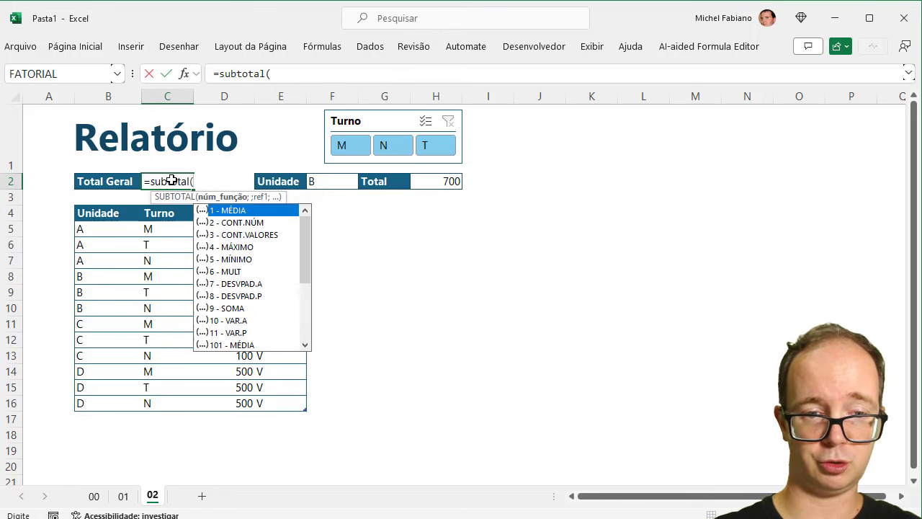
left_click_drag(306, 244, 306, 303)
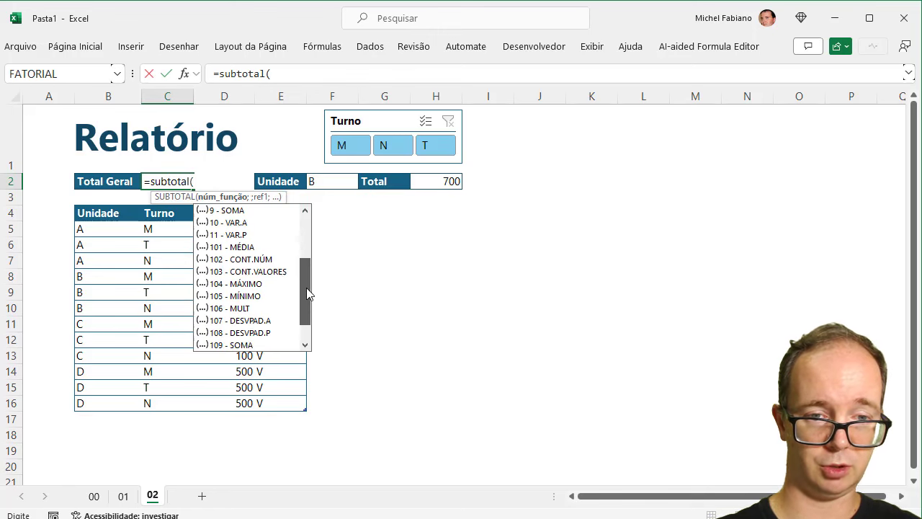
left_click(245, 321)
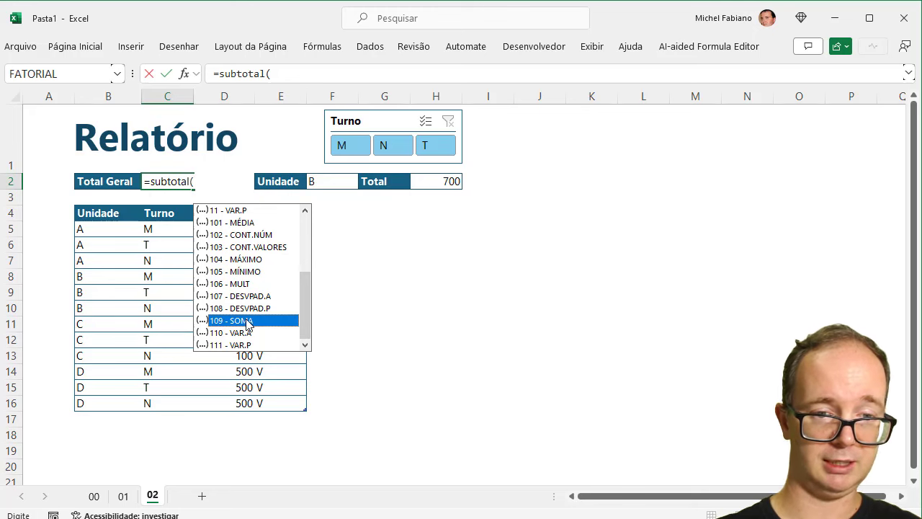
double_click(245, 322)
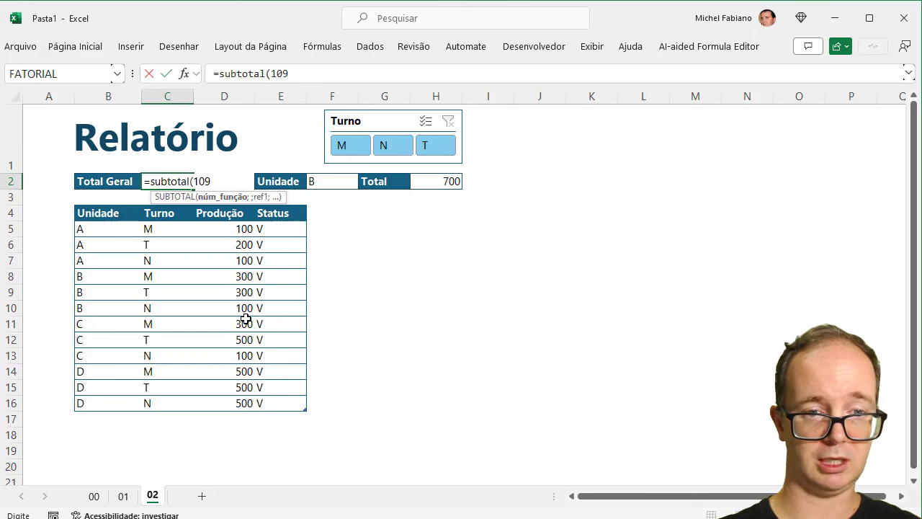
type(";")
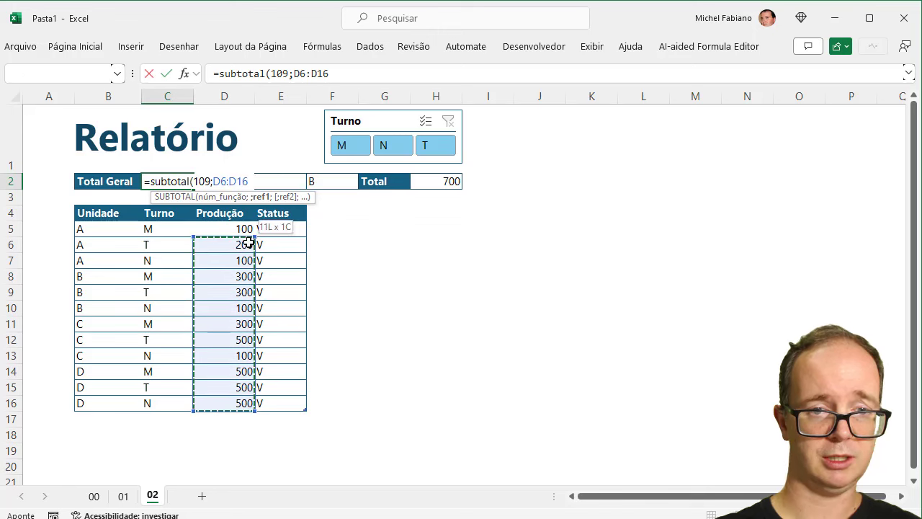
left_click_drag(245, 403, 248, 229)
type(")")
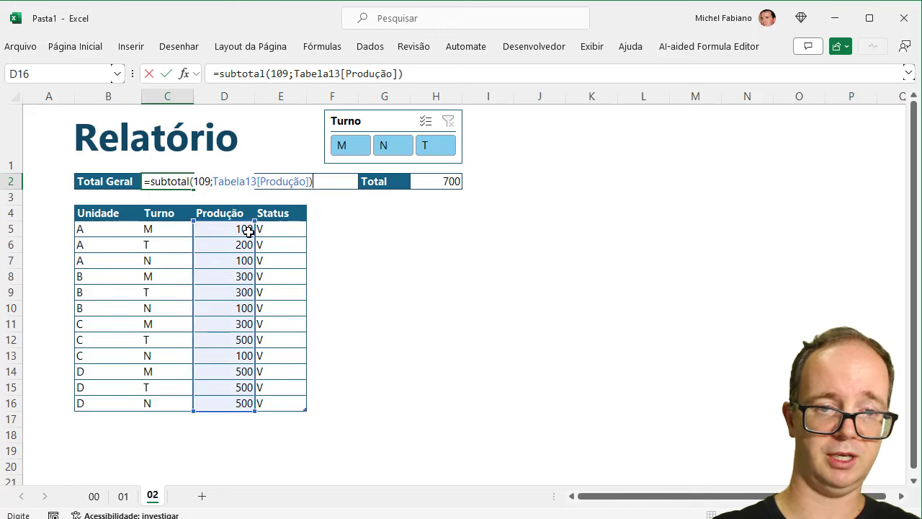
key("Return")
left_click(366, 149)
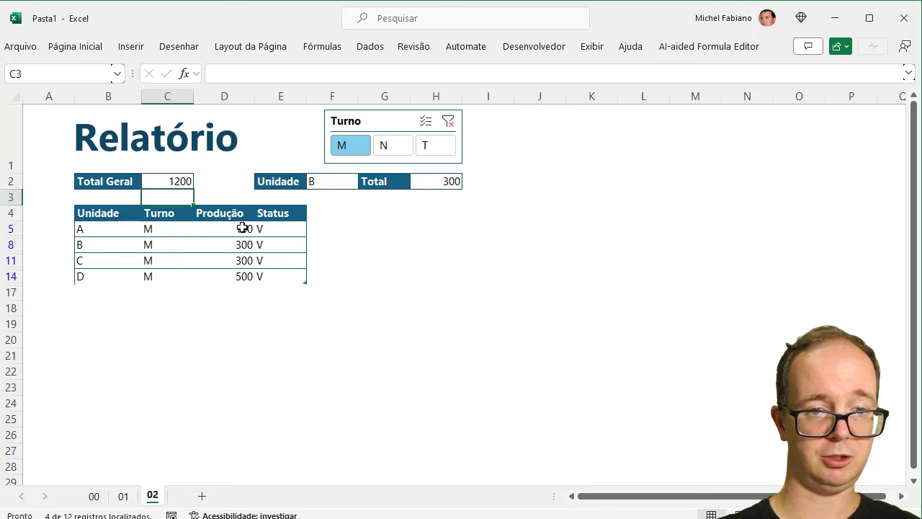
Try the N, T and M slicer filters, then clear the Turno filter entirely
left_click(387, 145)
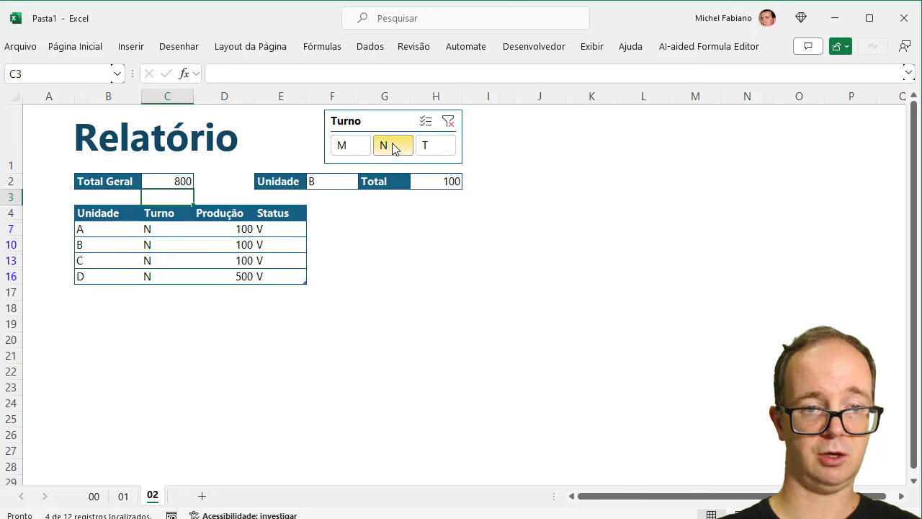
left_click(423, 147)
left_click(399, 146)
left_click(360, 147)
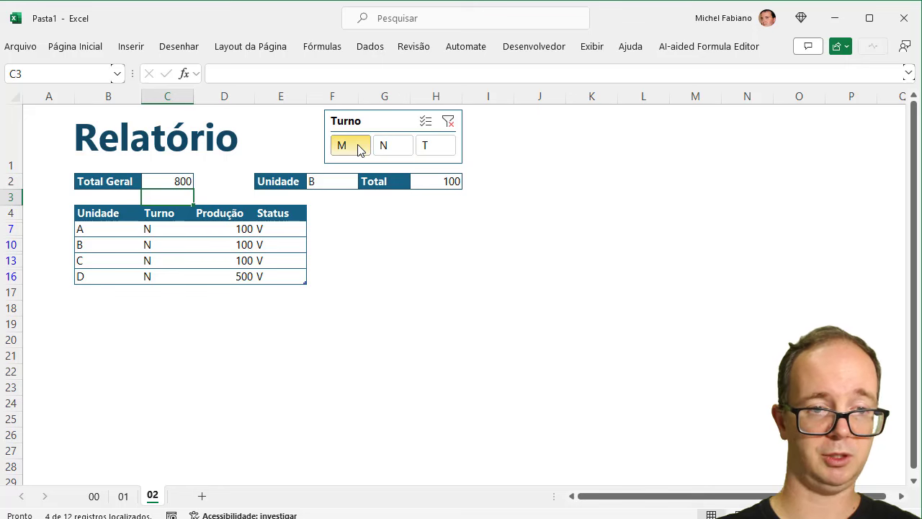
left_click(448, 122)
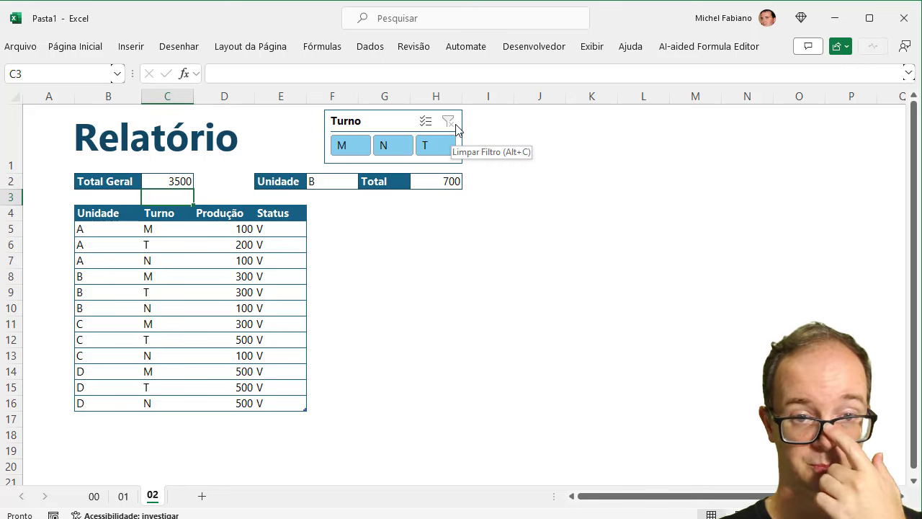
left_click(341, 183)
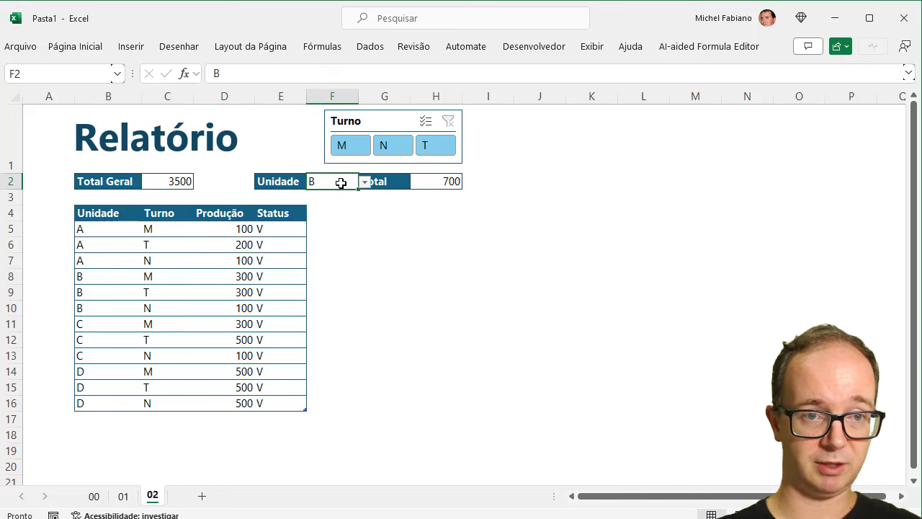
Extend the Unidade cell's data validation list from A;B to A;B;C;D
left_click(87, 46)
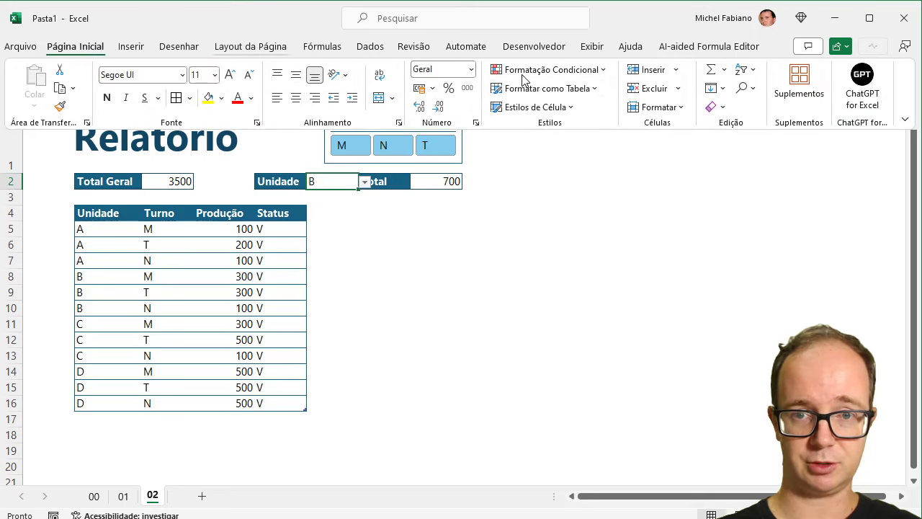
left_click(369, 46)
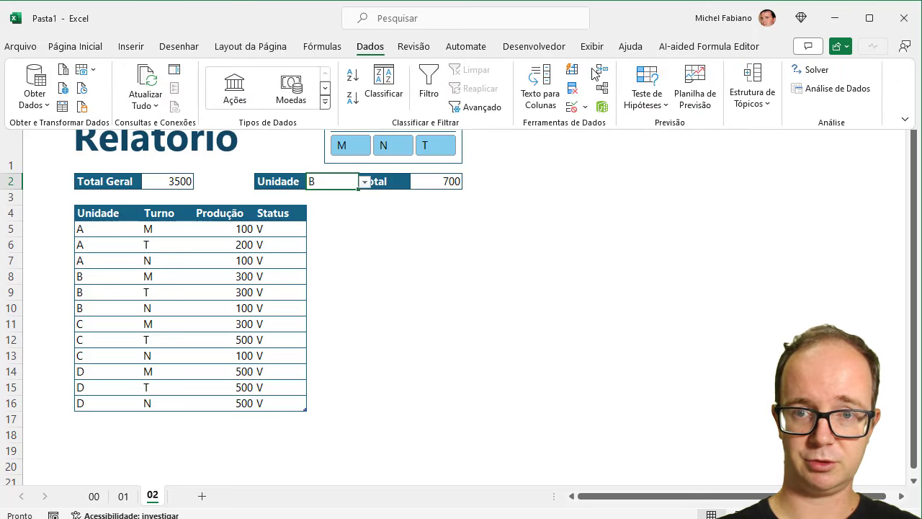
left_click(586, 108)
left_click(597, 125)
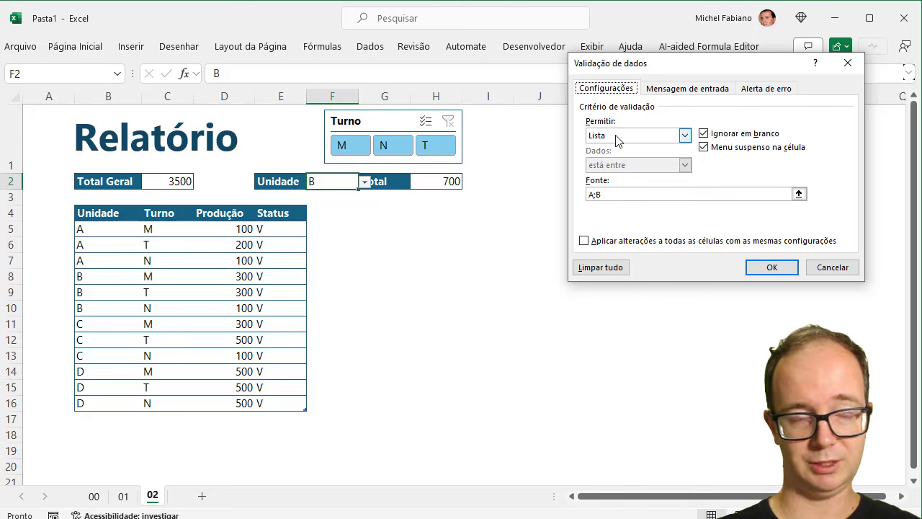
left_click(618, 195)
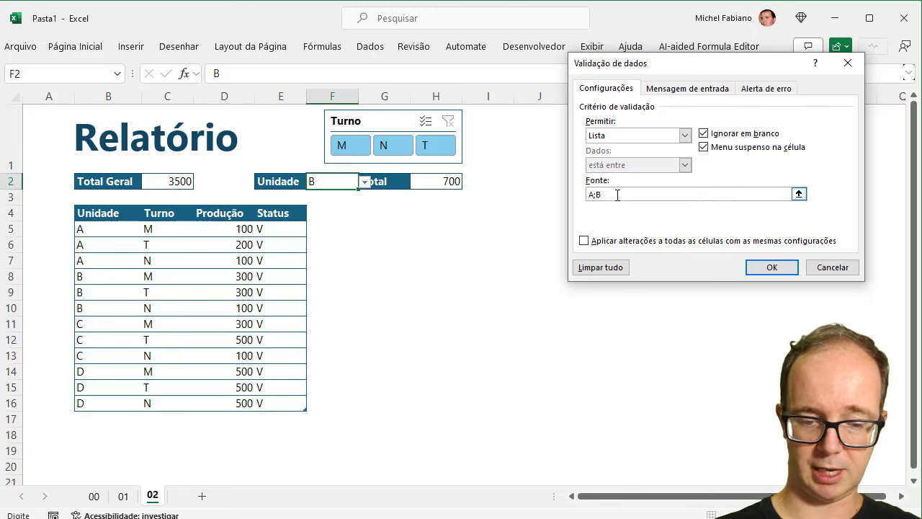
type(";C;D")
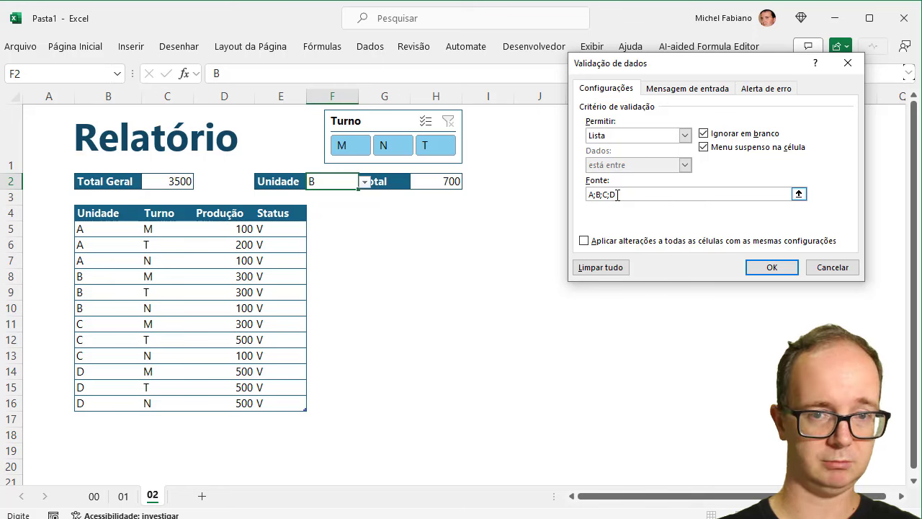
left_click(773, 267)
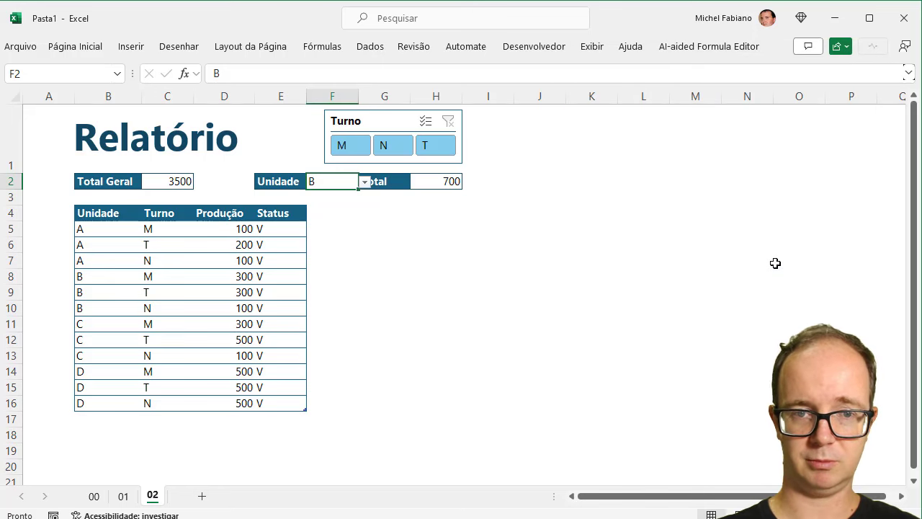
Switch the Unidade dropdown in F2 to C, then to D
left_click(365, 181)
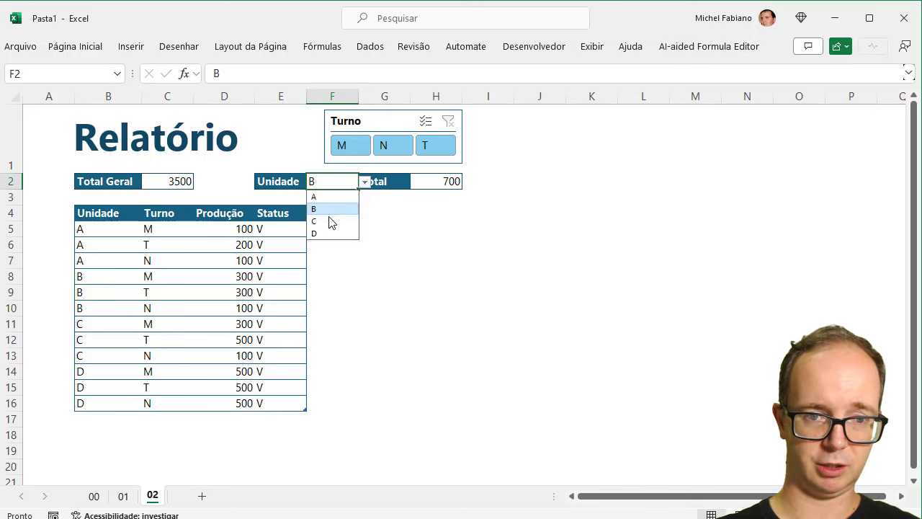
left_click(329, 220)
left_click(364, 183)
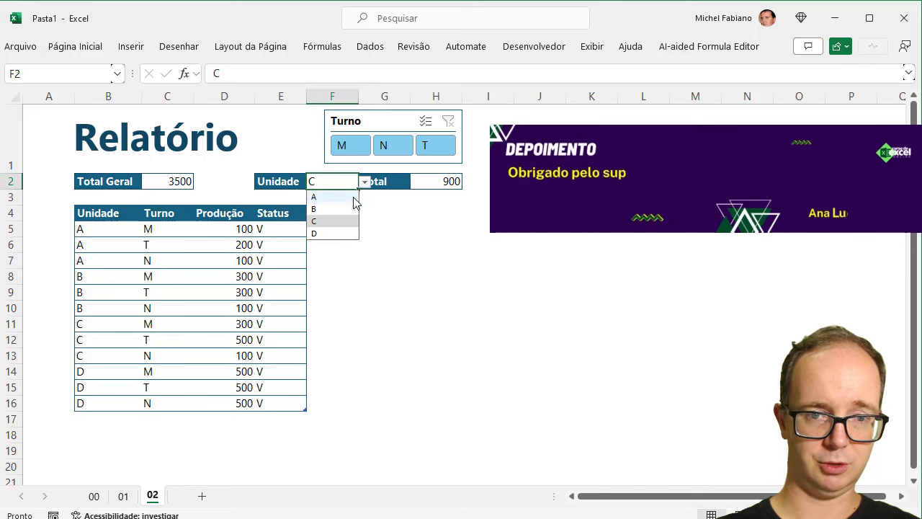
left_click(331, 234)
Clear H2's old total formula and begin a new =somases( formula
left_click(433, 185)
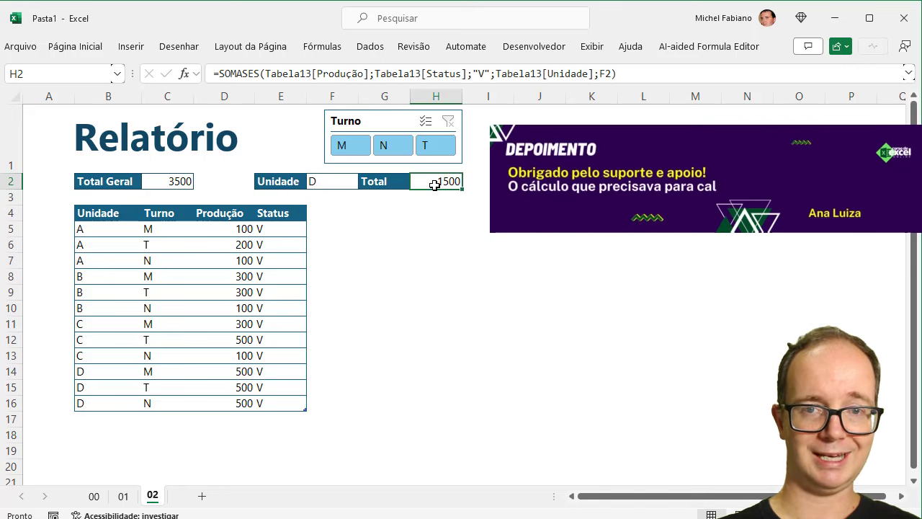
key("Delete")
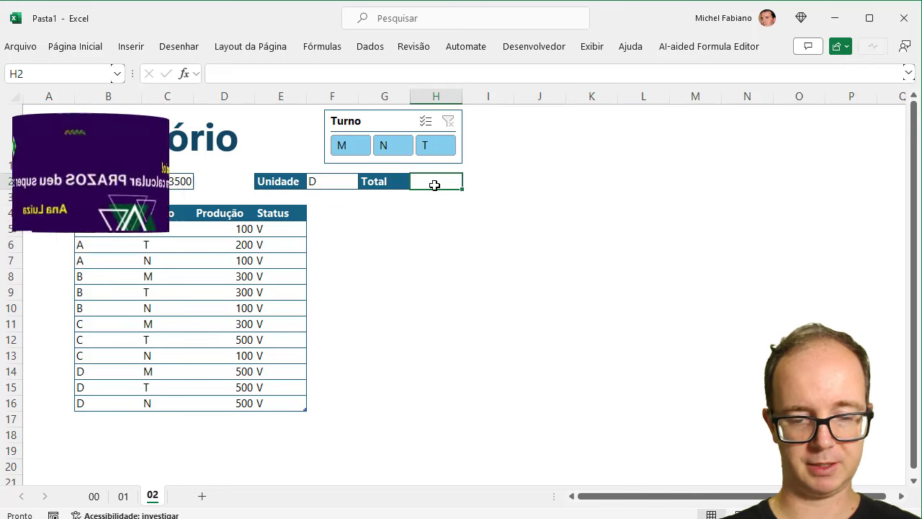
type("=")
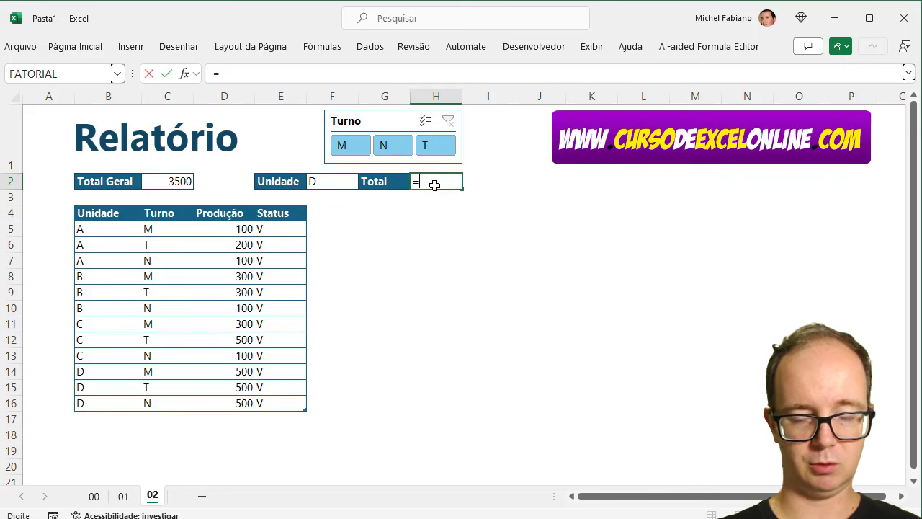
type("somases")
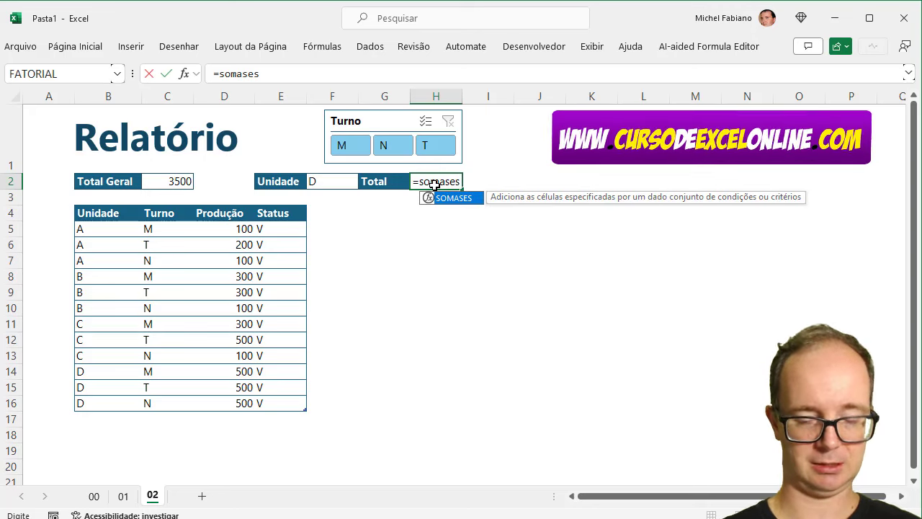
type("(")
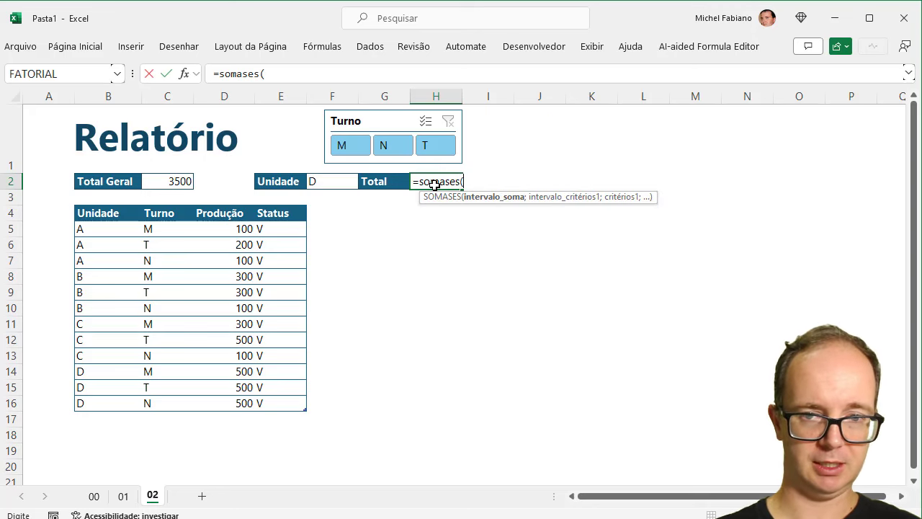
Enter =SOMASES(Tabela13[Produção];Tabela13[Status];"V";Tabela13[Unidade];F2) in H2, giving 1500
left_click_drag(243, 227, 230, 400)
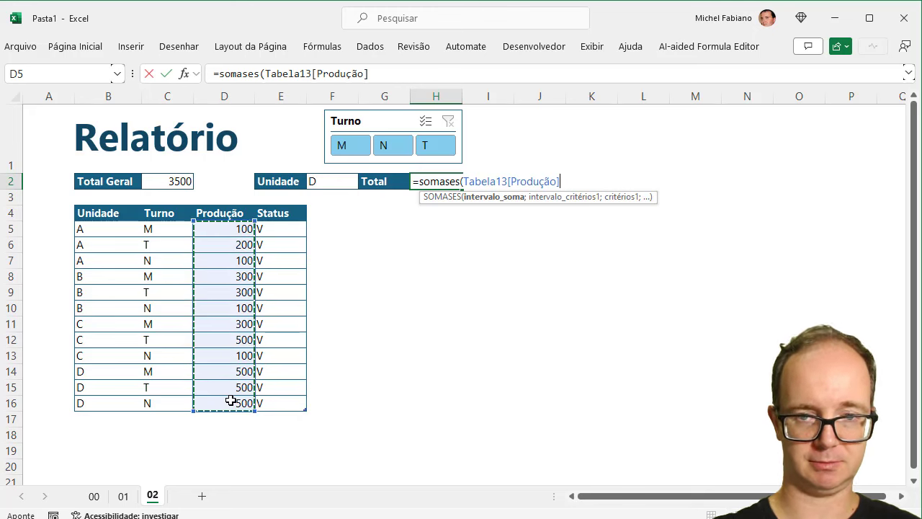
type(";")
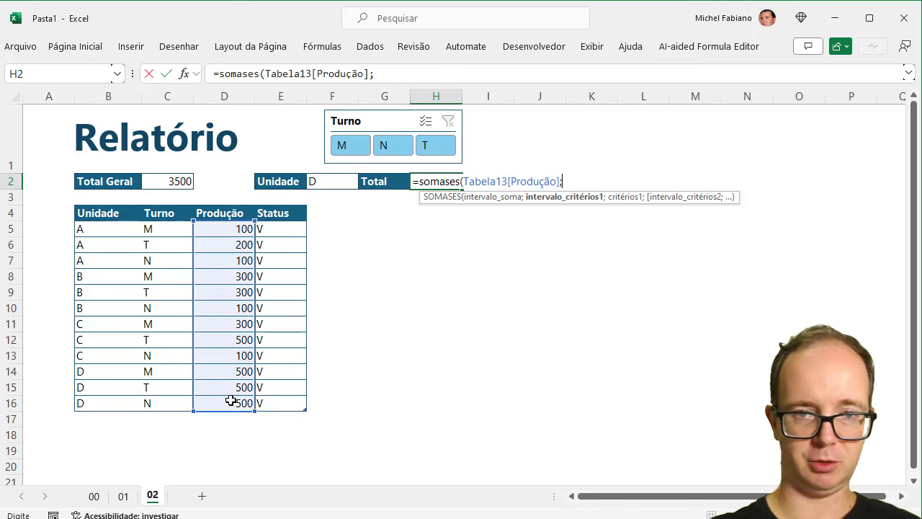
left_click_drag(288, 228, 290, 405)
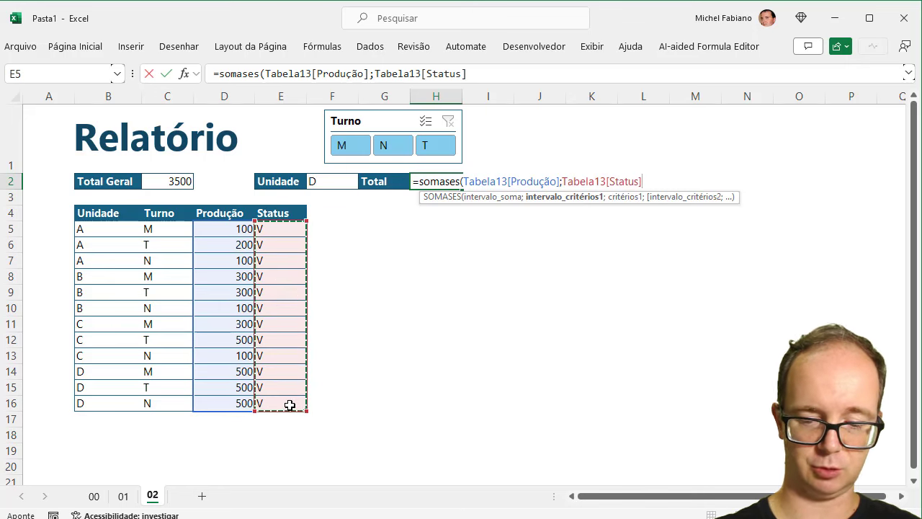
type(";\"")
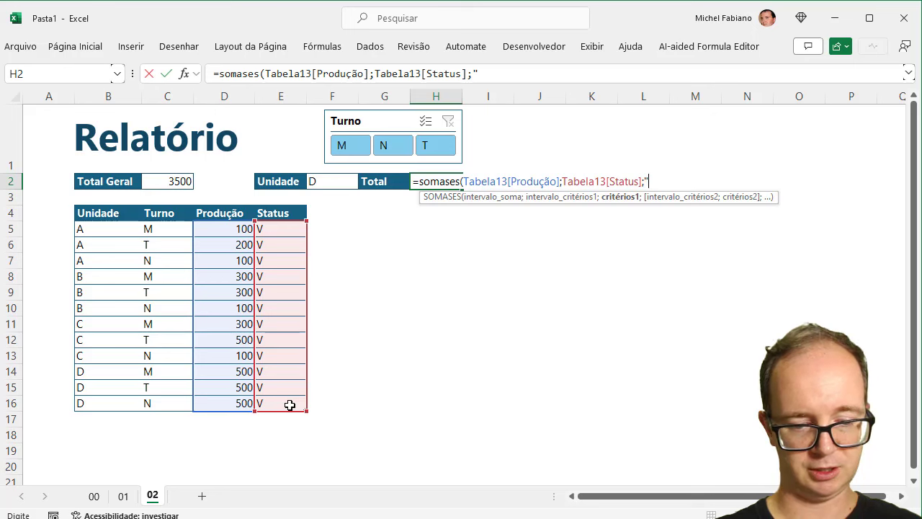
type("V\"")
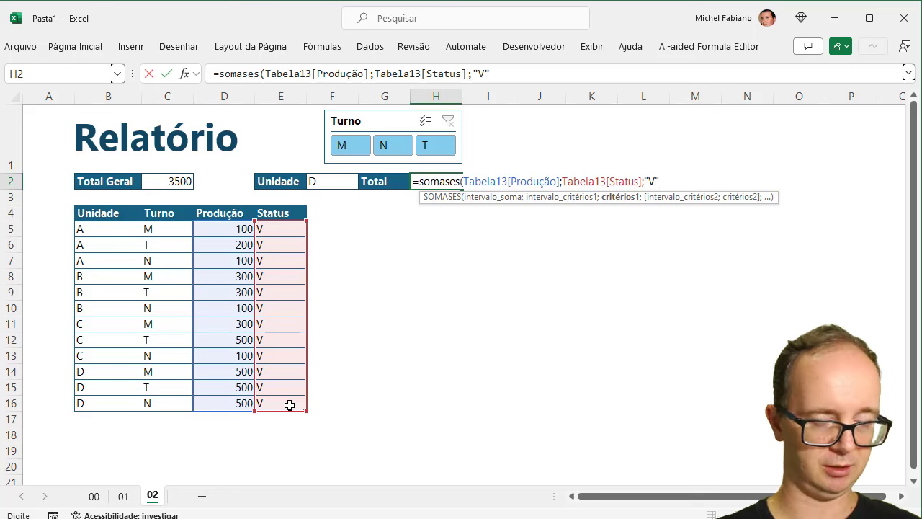
type(";")
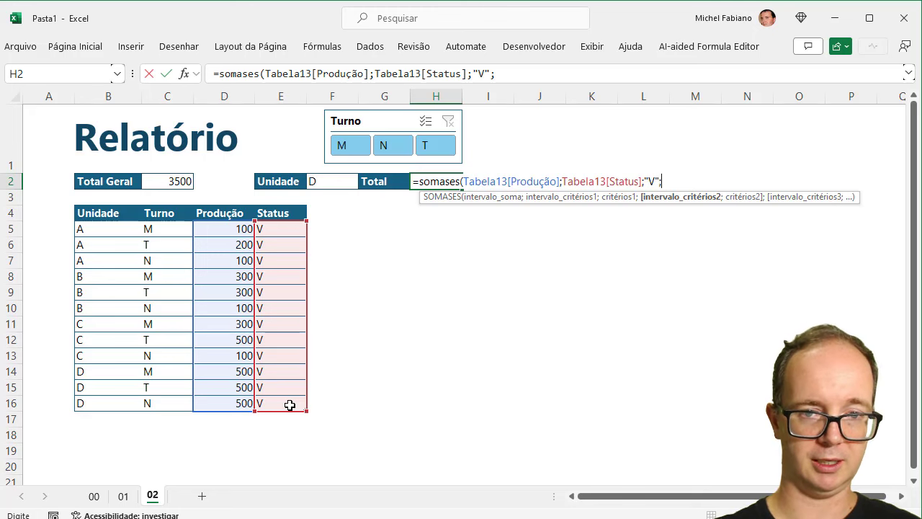
left_click(102, 227)
left_click_drag(103, 228, 97, 401)
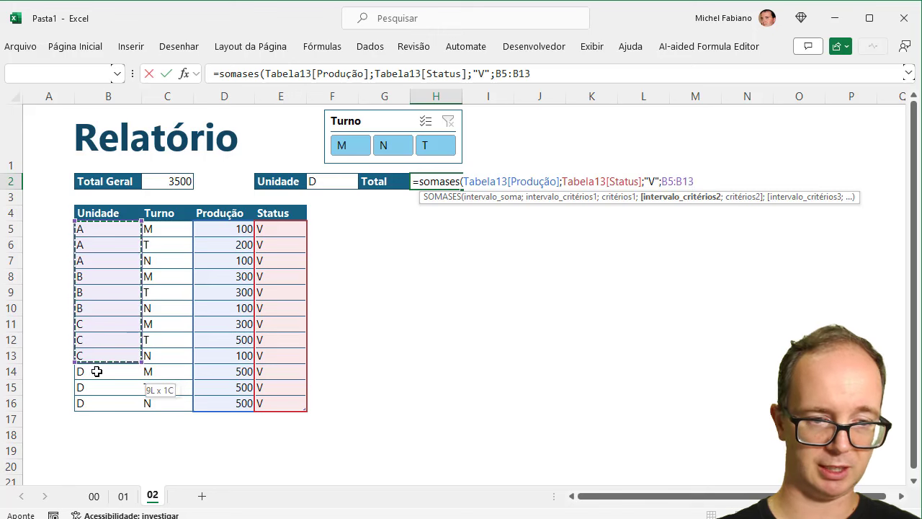
type(";")
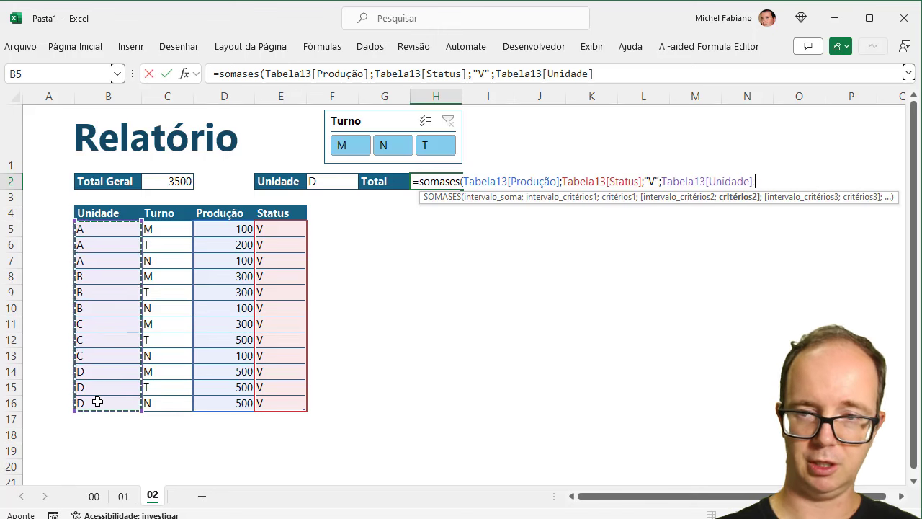
left_click(335, 183)
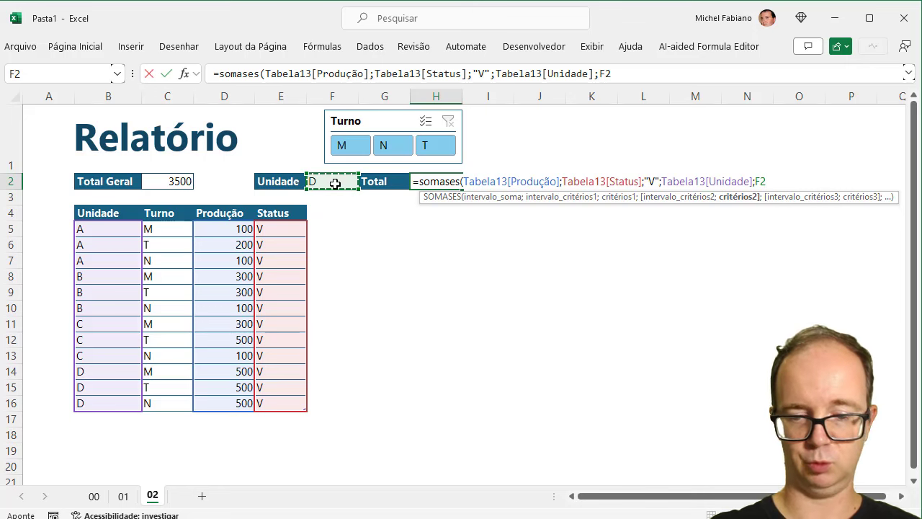
type(")")
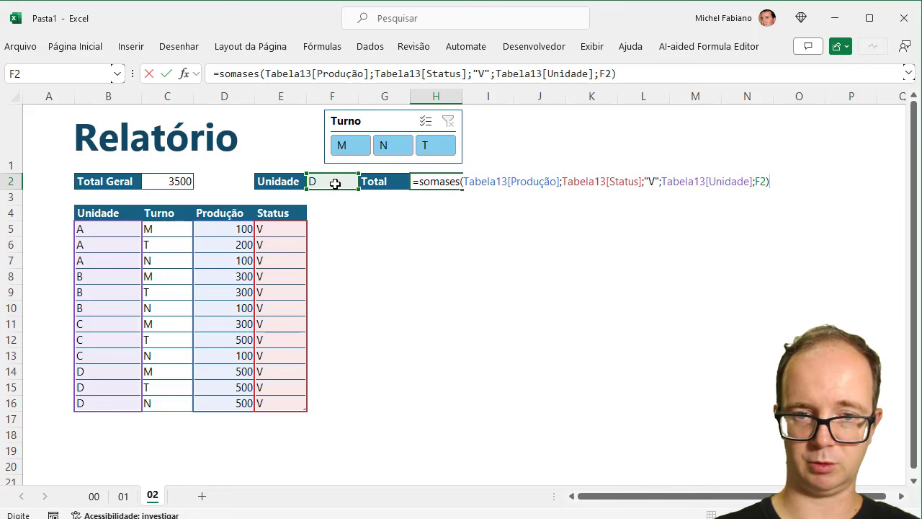
key("Return")
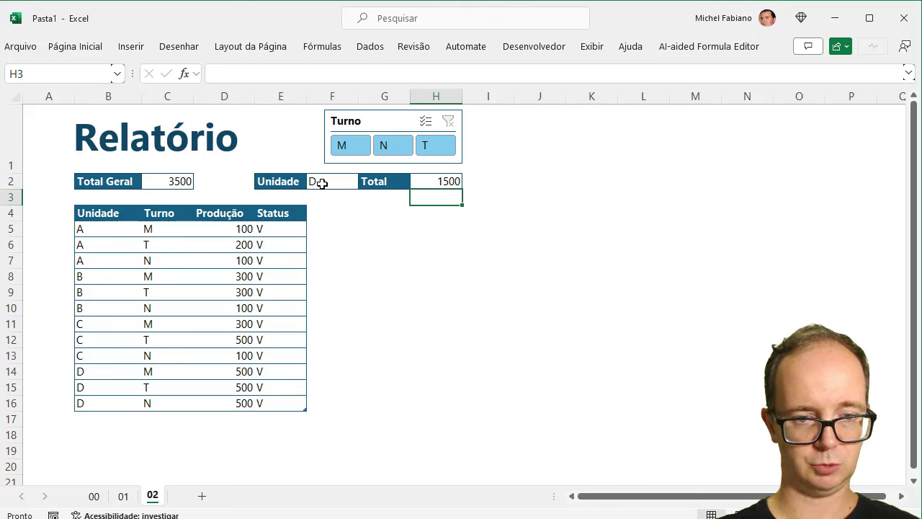
Check unit D's Produção sum, then filter Turno to M and check those rows' sum
left_click_drag(245, 401, 246, 373)
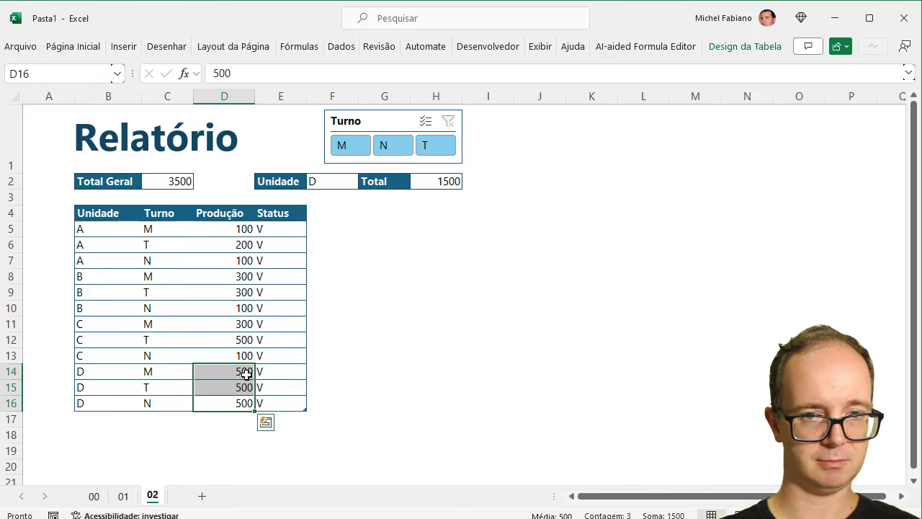
left_click(355, 149)
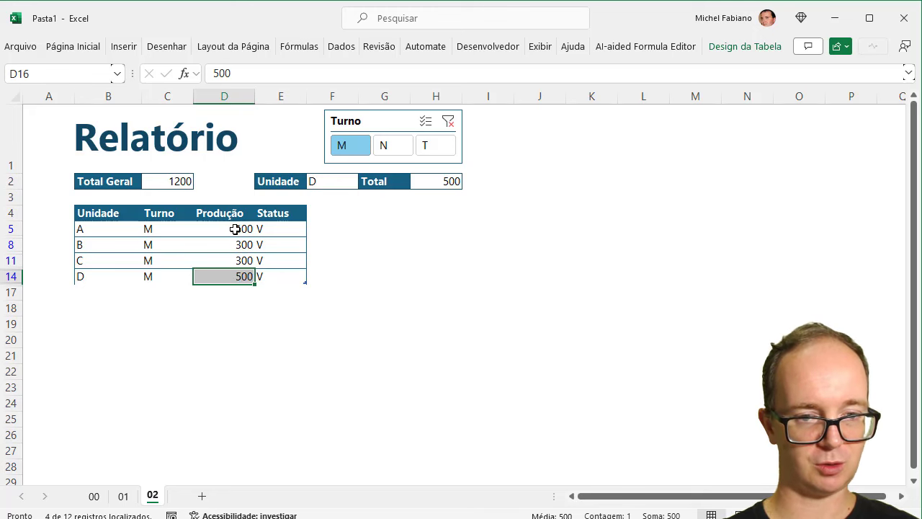
left_click_drag(236, 229, 235, 277)
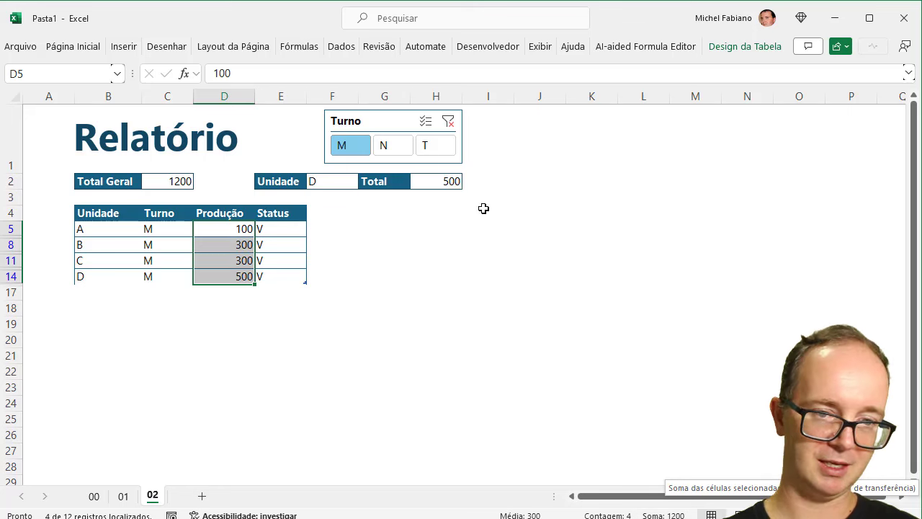
Cycle the Turno slicer through N and T, settling on M with Total Geral 1200
left_click(395, 157)
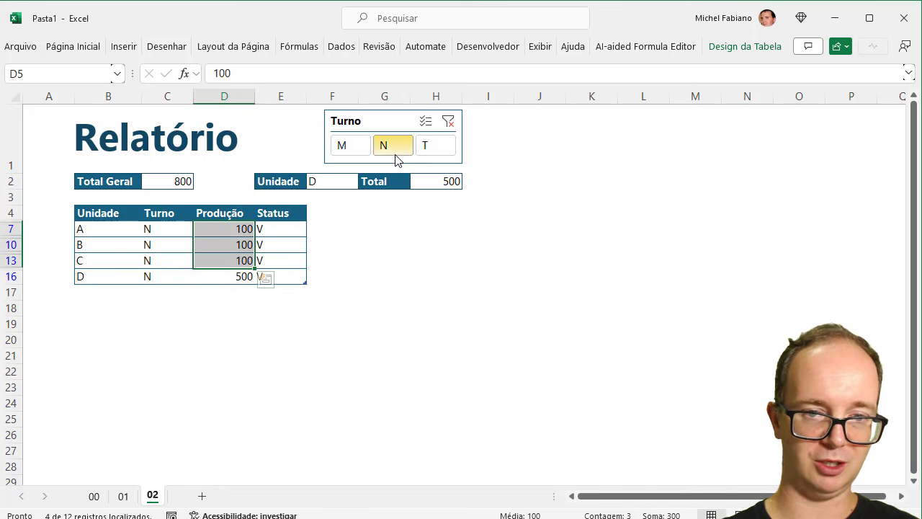
left_click(426, 147)
left_click(402, 150)
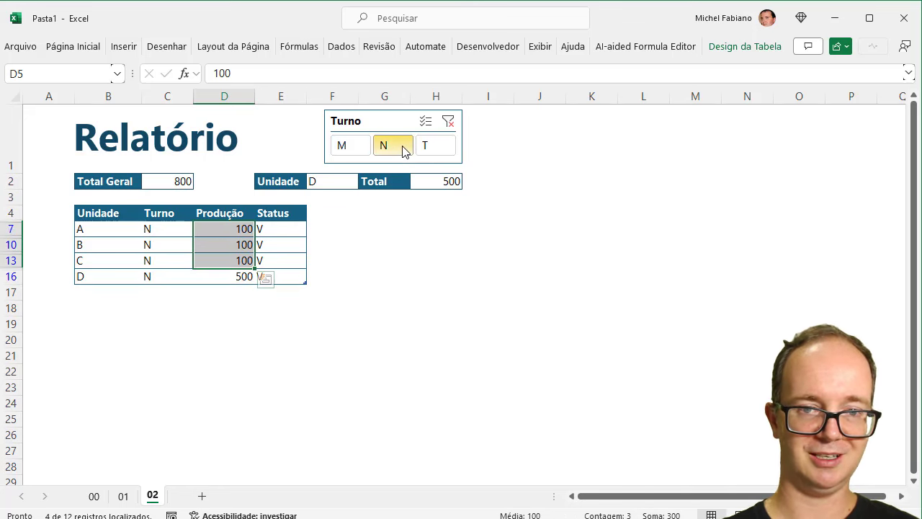
left_click(349, 146)
left_click(388, 144)
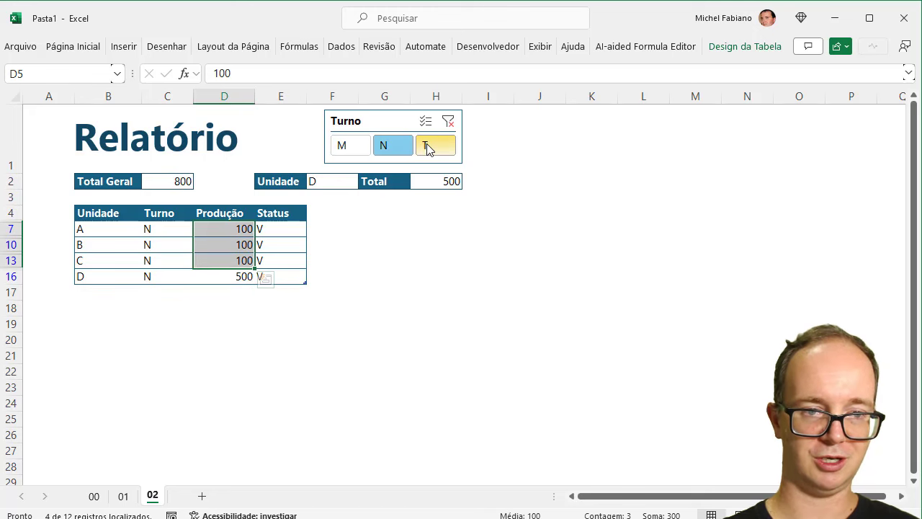
left_click(429, 148)
left_click(390, 144)
left_click(353, 146)
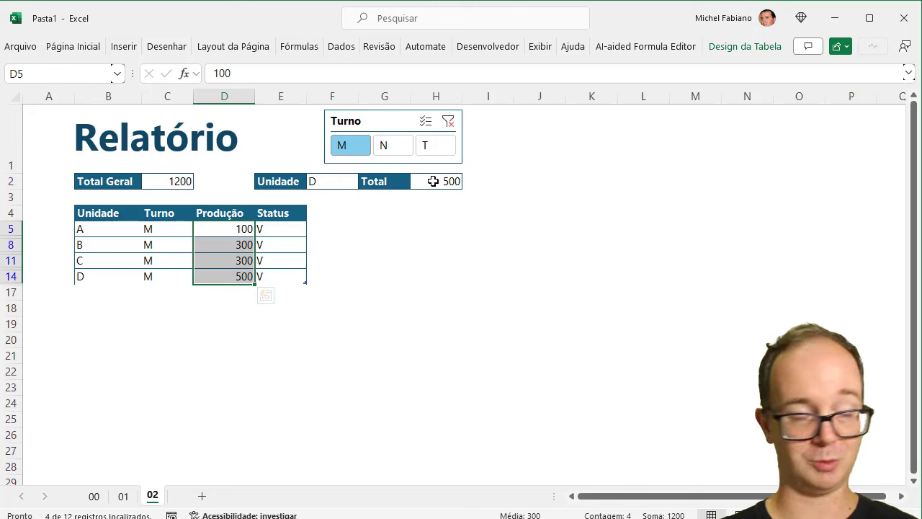
left_click(344, 182)
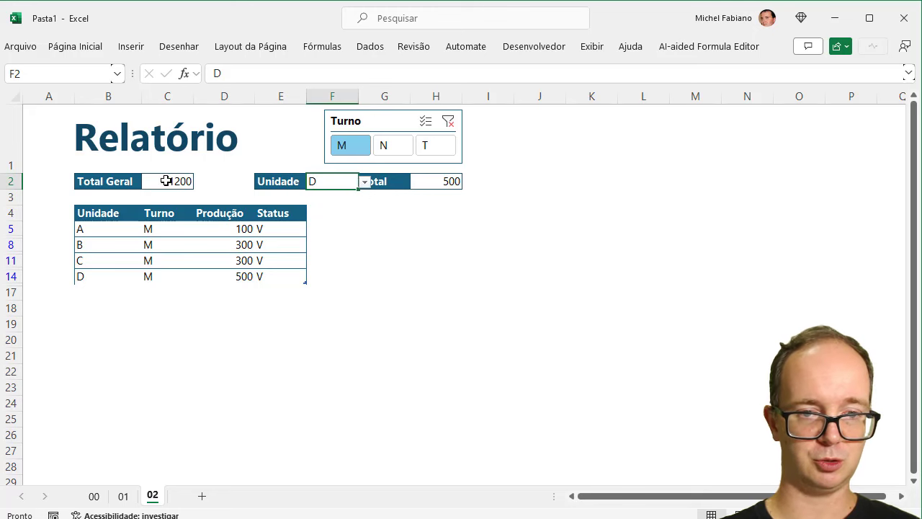
Cycle the Unidade in F2 through units A, B, C and D
left_click(365, 182)
left_click(336, 197)
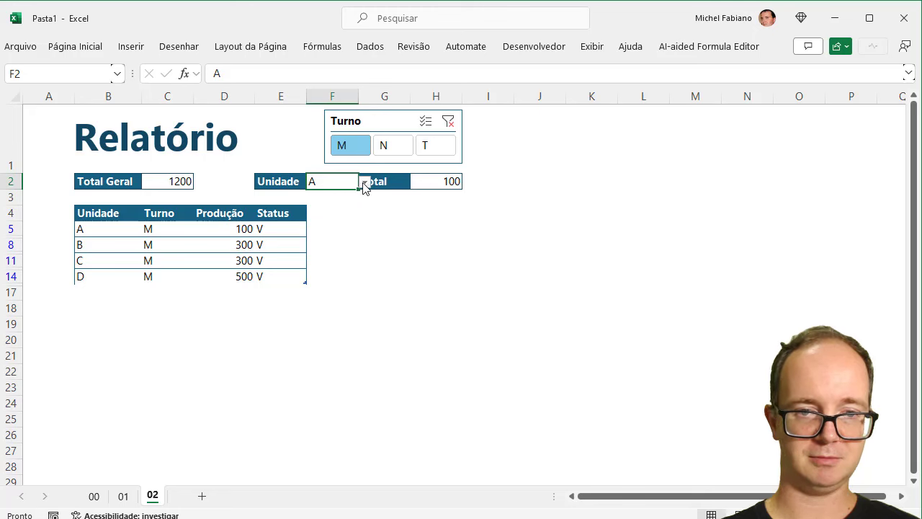
left_click(365, 182)
left_click(324, 208)
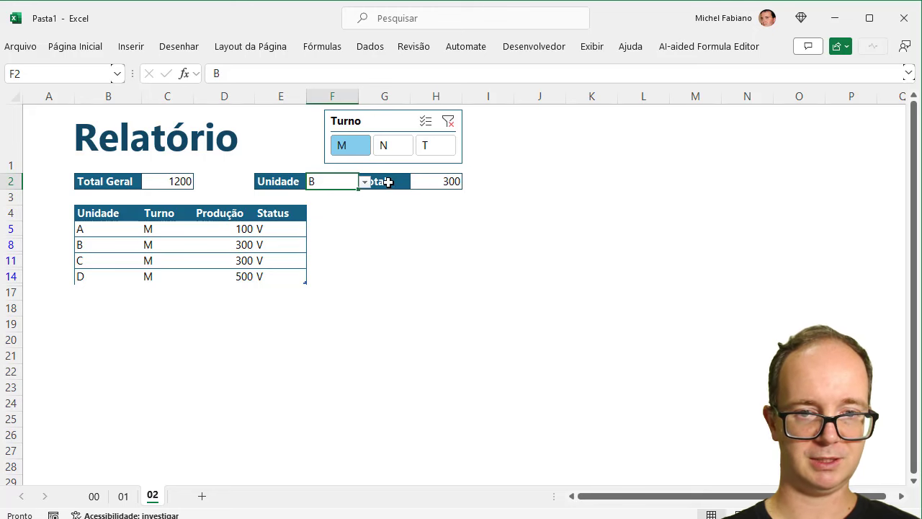
left_click(363, 182)
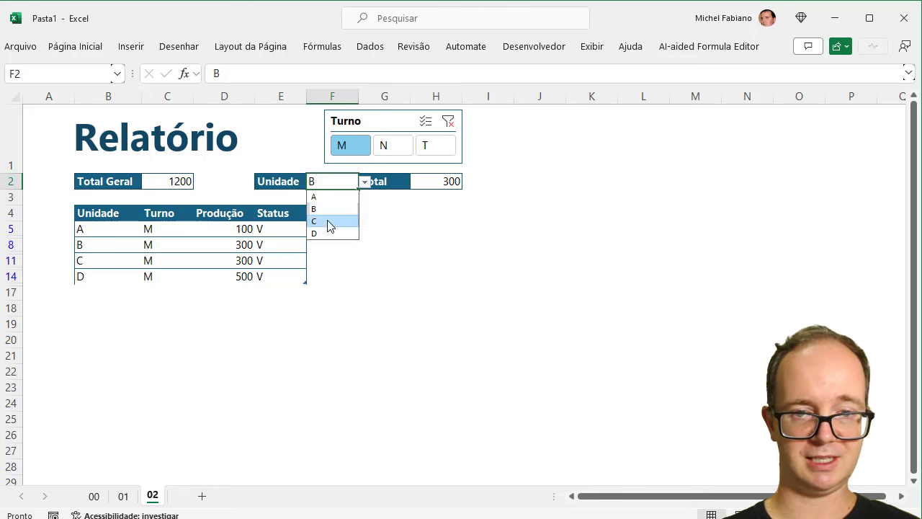
left_click(330, 217)
left_click(372, 180)
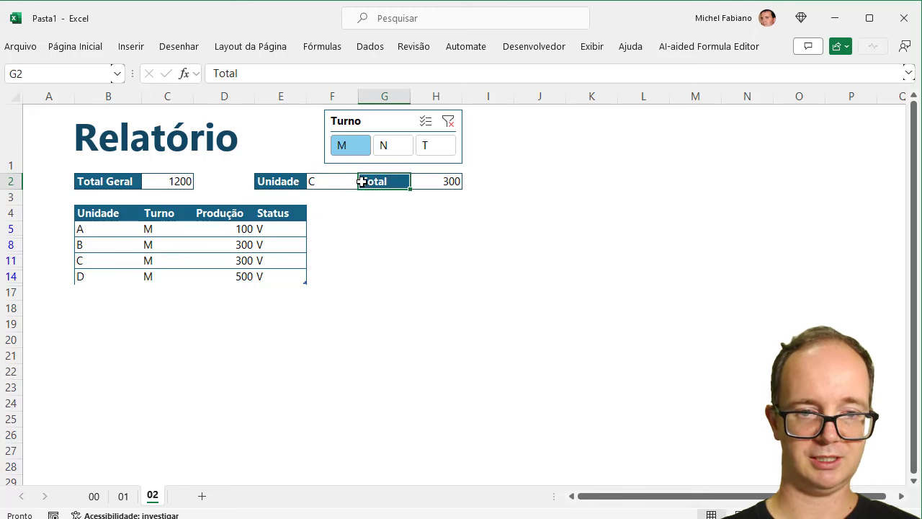
left_click(353, 182)
left_click(365, 182)
left_click(330, 239)
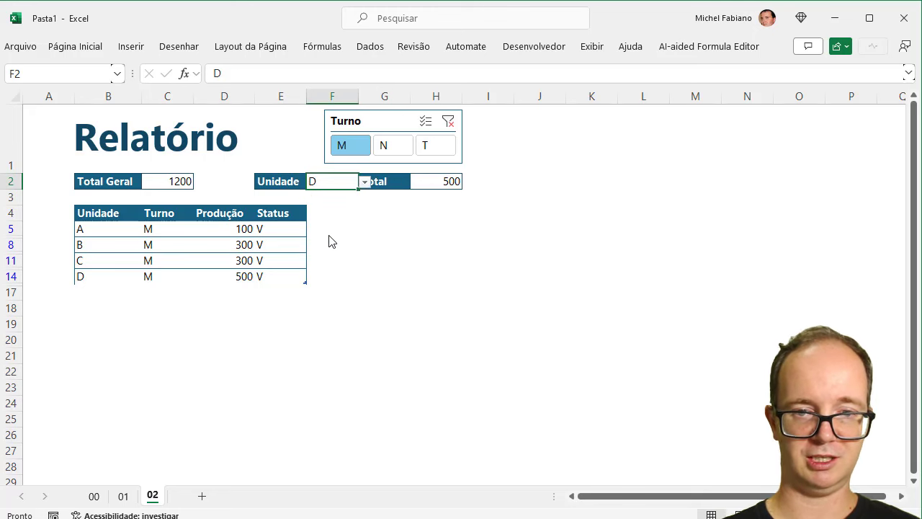
Try Turno shifts T, N and M, set Unidade to C, then clear the Turno filter
left_click(437, 147)
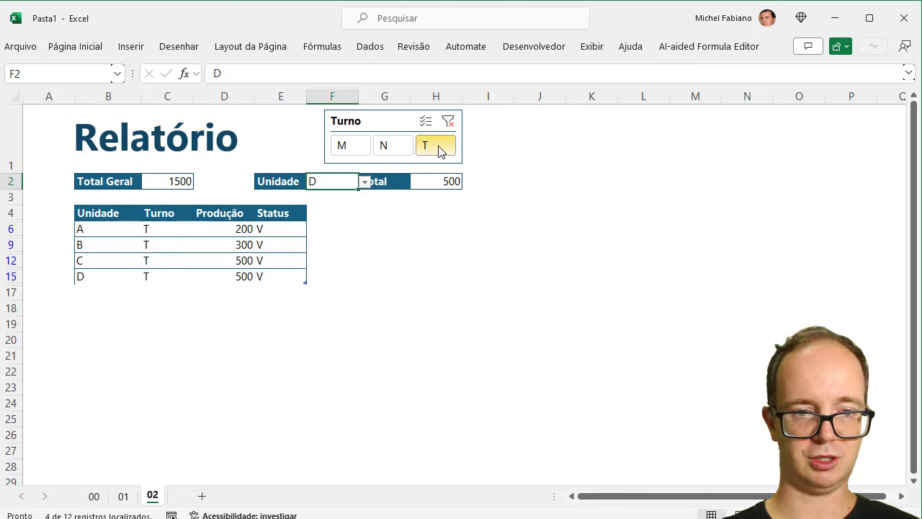
left_click(385, 147)
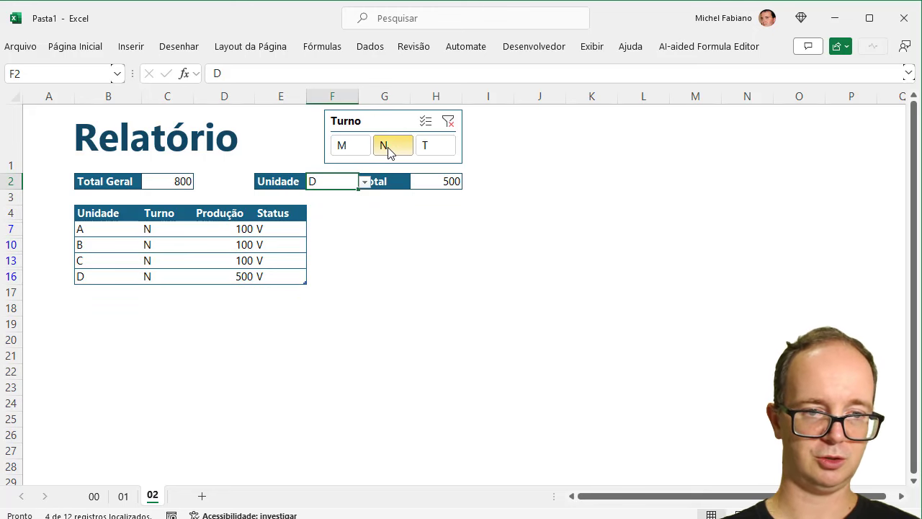
left_click(426, 148)
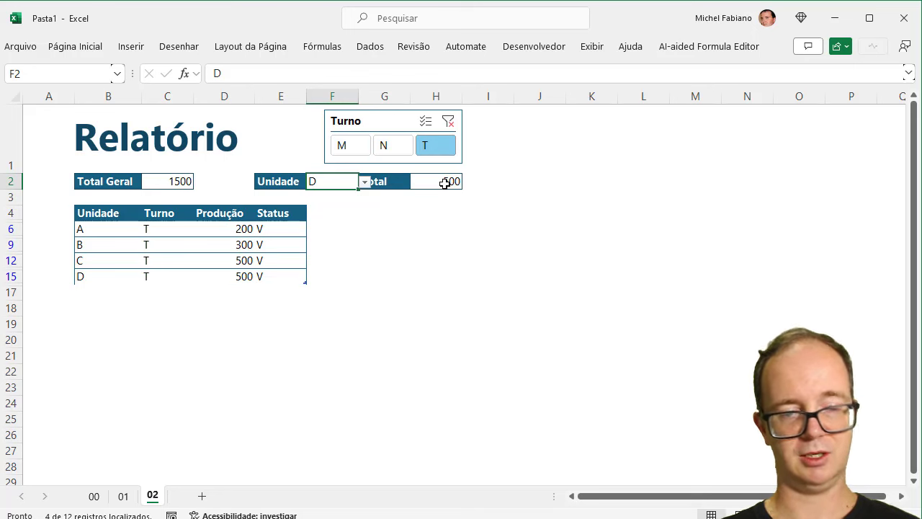
left_click(365, 183)
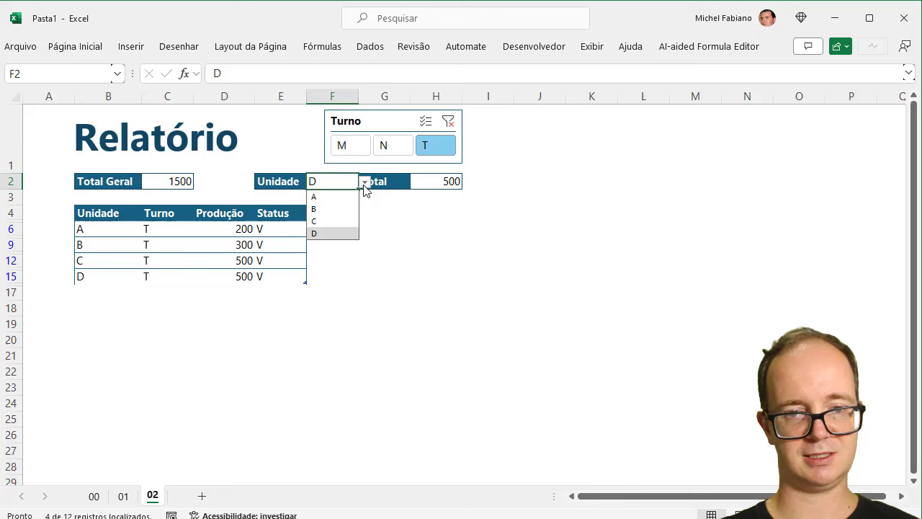
left_click(323, 220)
left_click(395, 155)
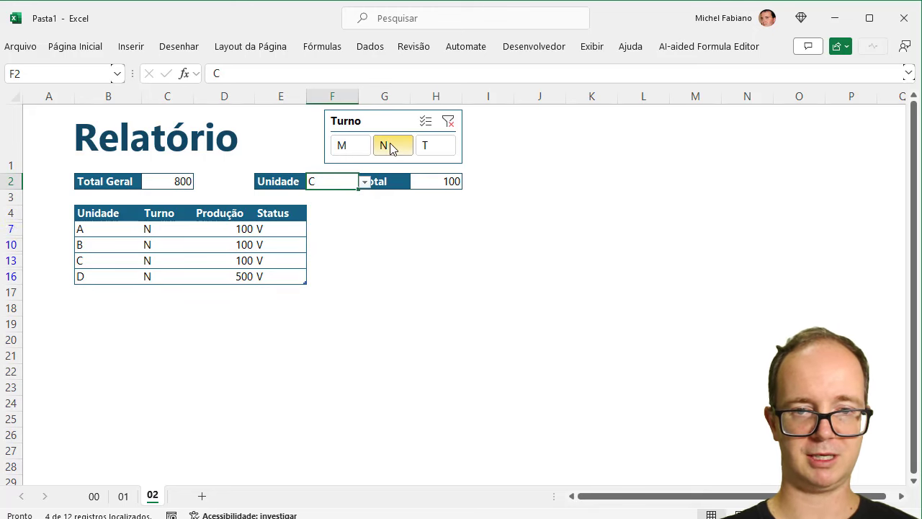
left_click(354, 149)
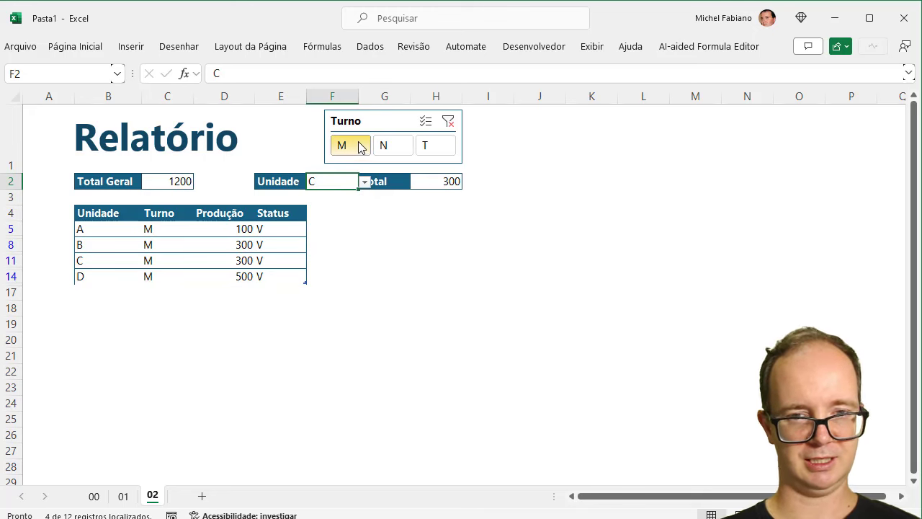
left_click(448, 121)
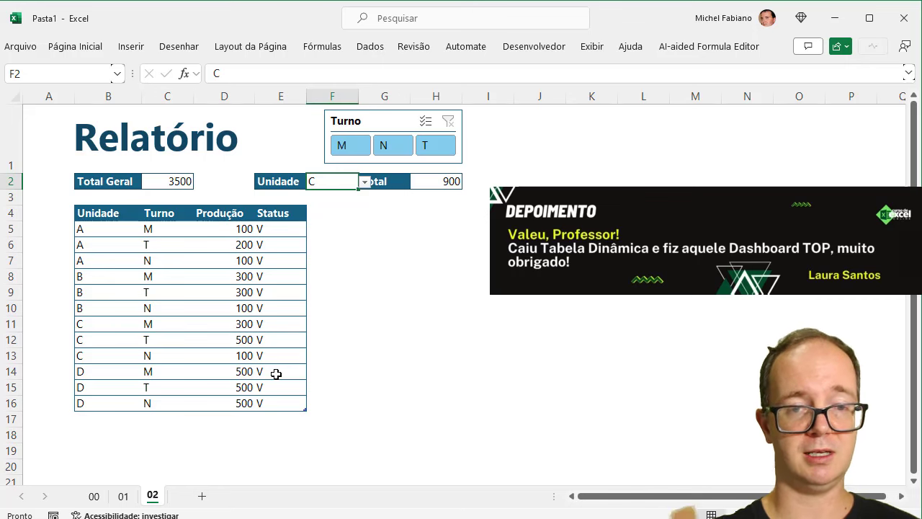
Change H2's Status criterion from "V" to "O" and filter Turno to M
left_click(452, 182)
double_click(453, 182)
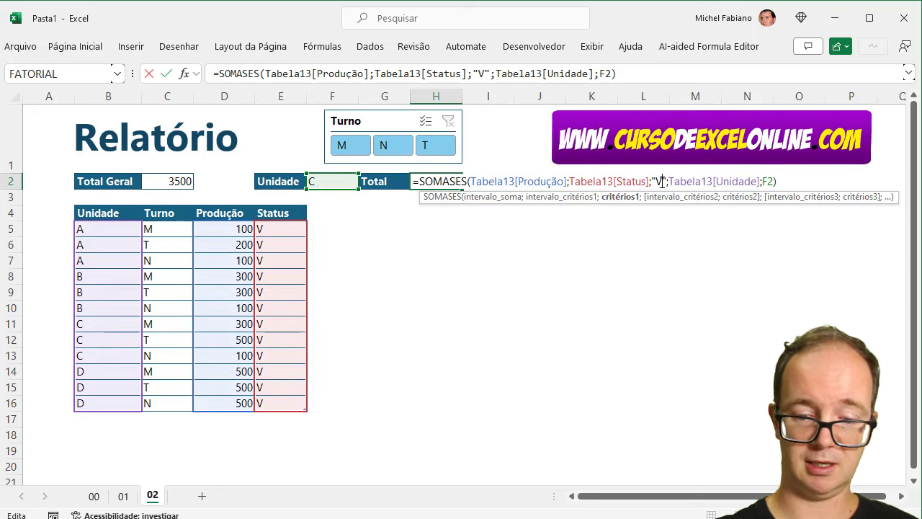
key("BackSpace")
type("O")
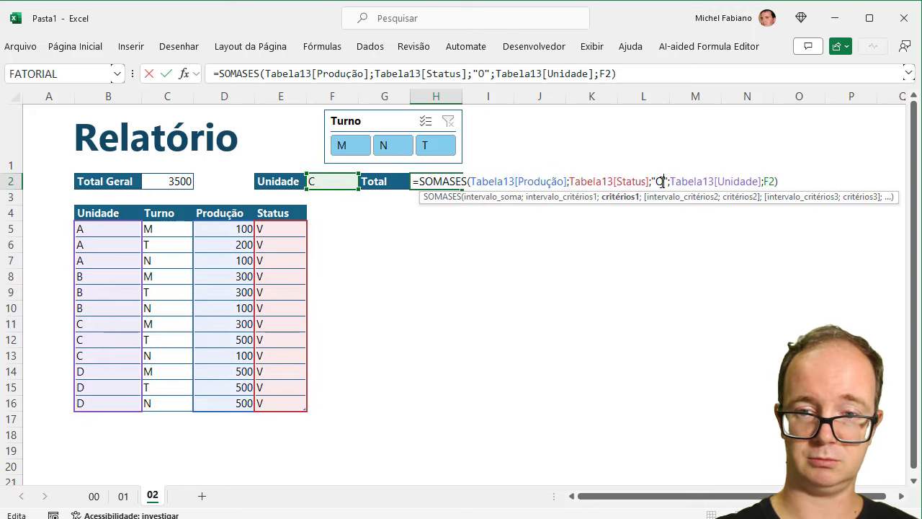
key("Return")
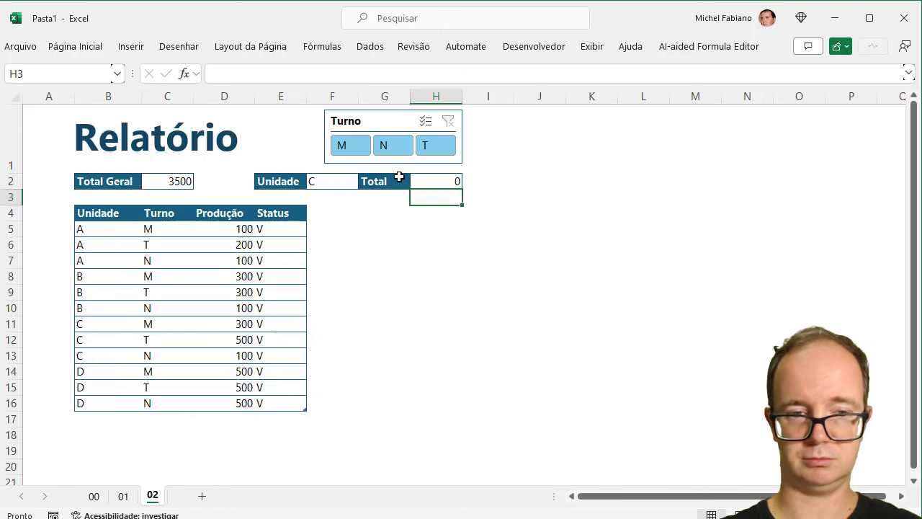
left_click(362, 151)
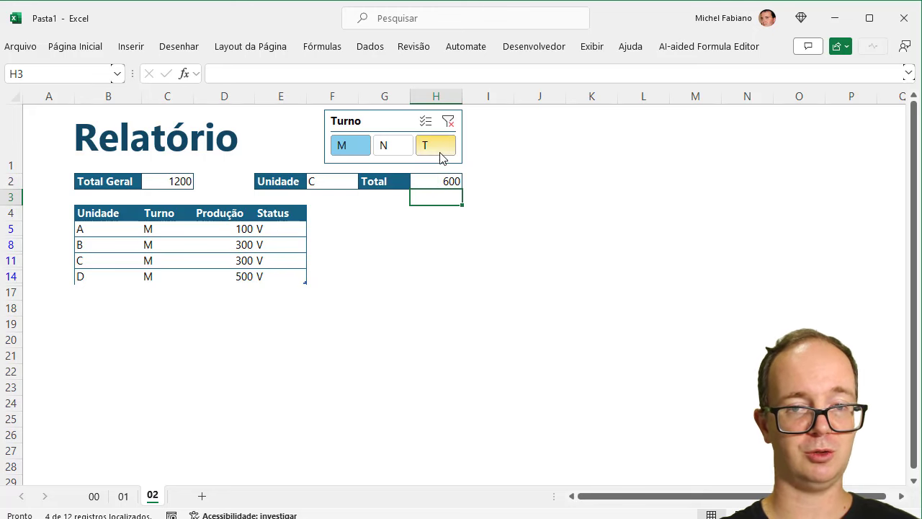
Try Turno shifts T and N, then clear the filter so all twelve rows show
left_click(438, 151)
left_click(393, 148)
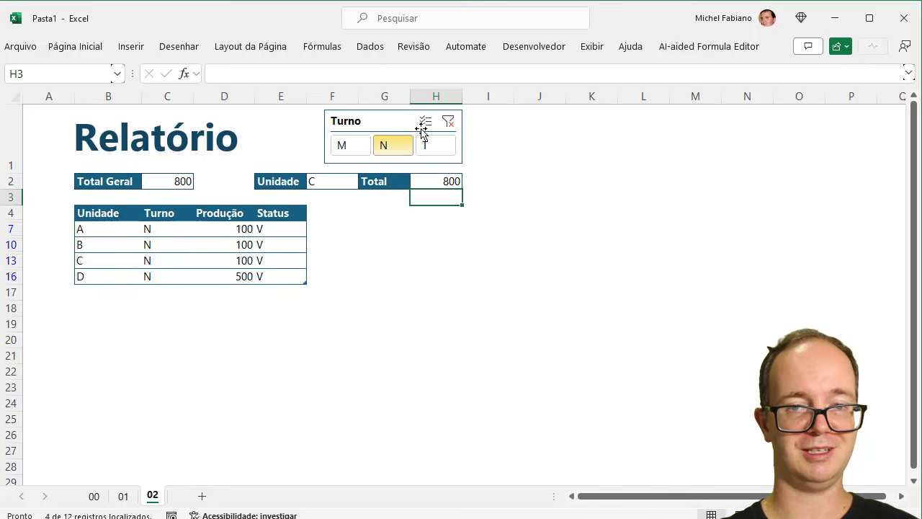
left_click(448, 123)
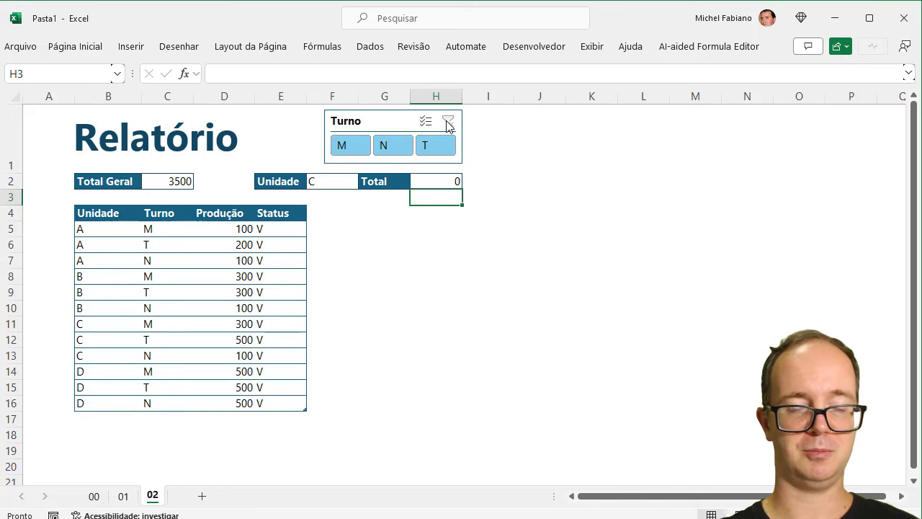
Edit H2's formula to change the Status criterion from "O" back to "V"
left_click(449, 180)
double_click(449, 180)
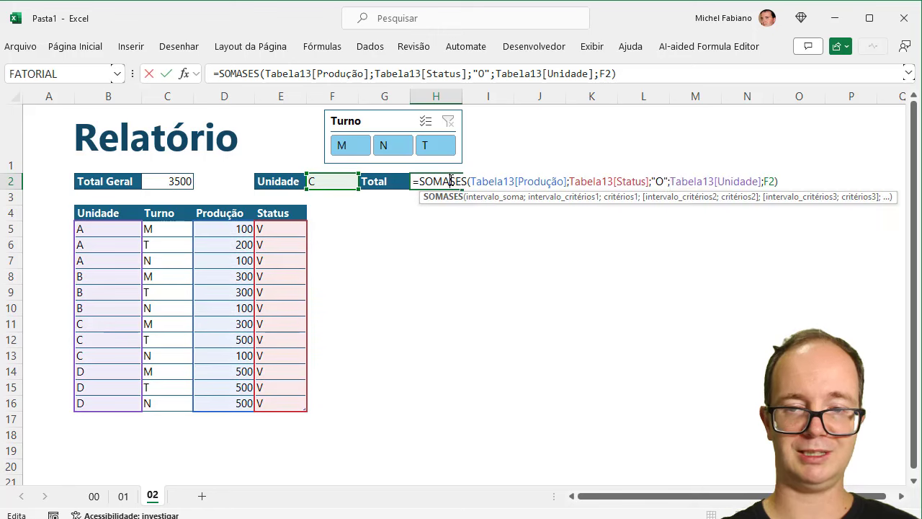
key("BackSpace")
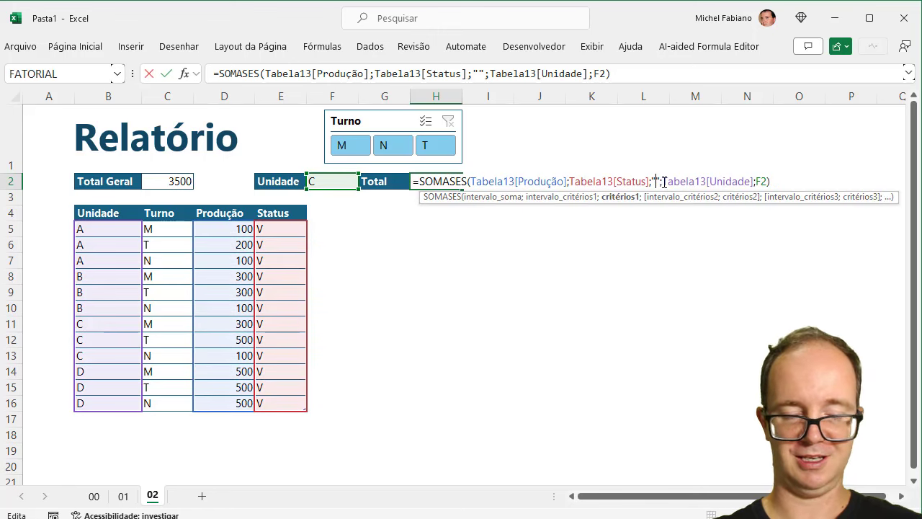
type("V")
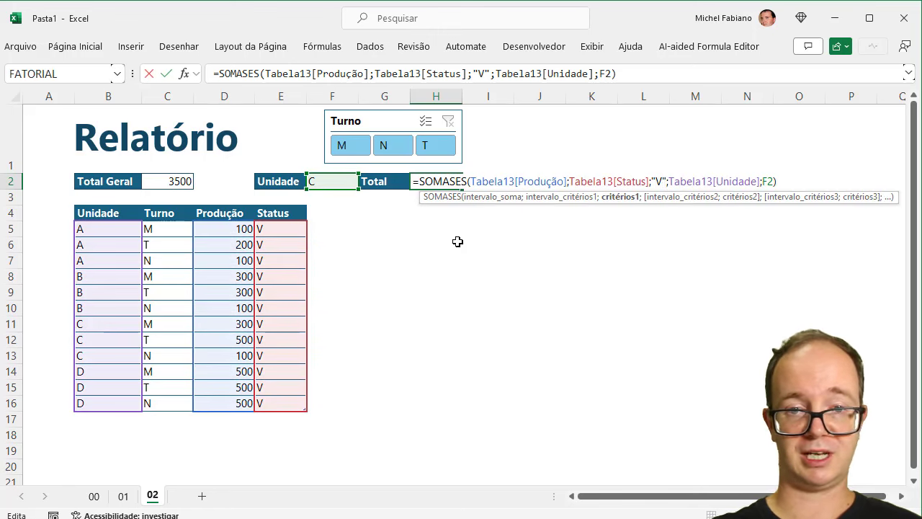
key("Return")
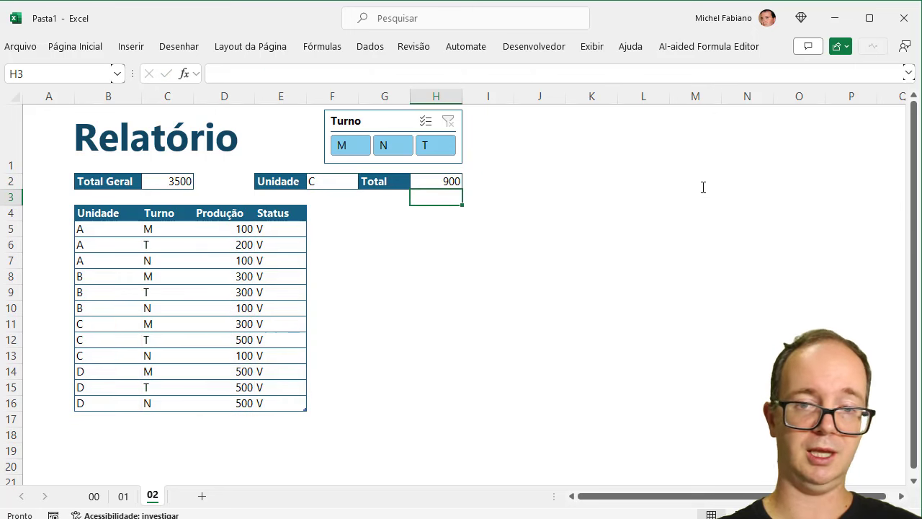